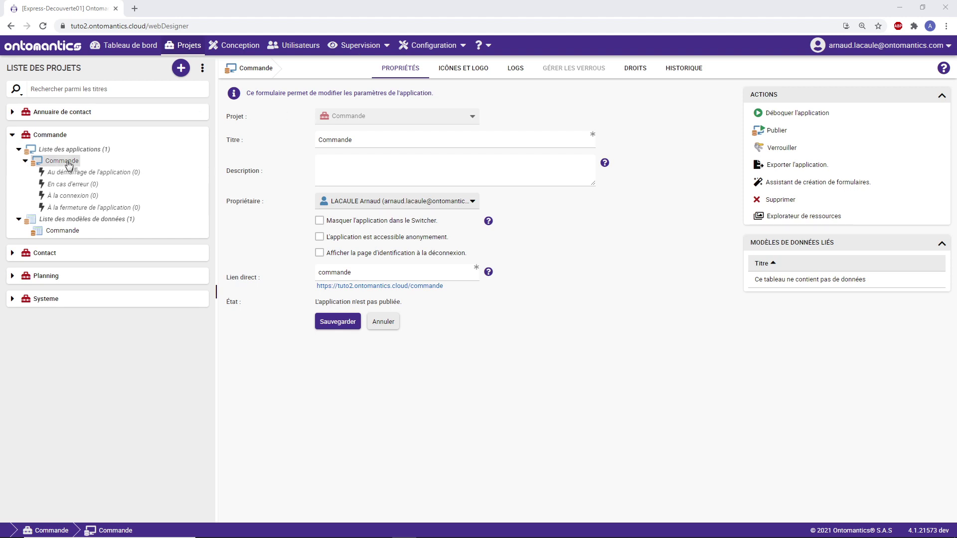
Step: Examine the structure of the Commande project's data model, including the attributes of the commande entity
{"action": "left_click", "coordinate": [234, 44]}
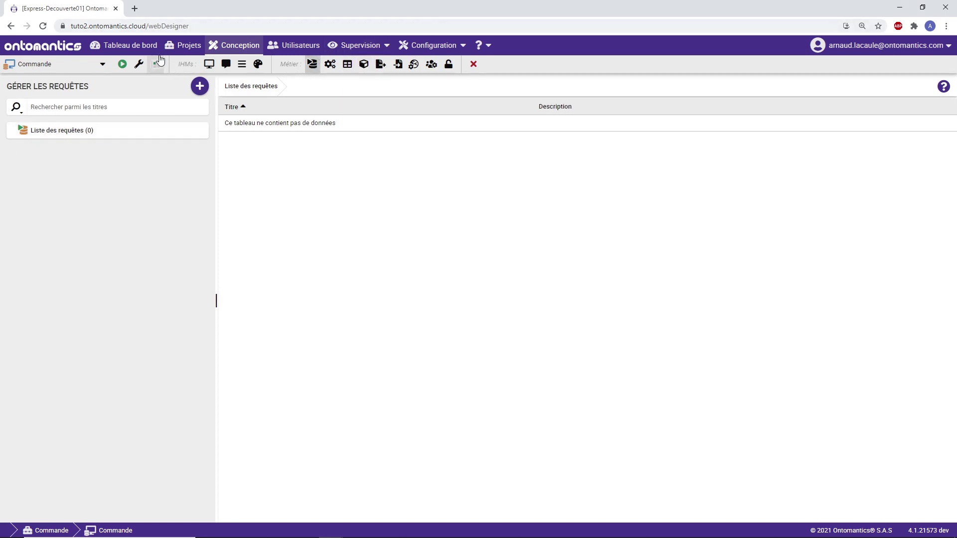
{"action": "left_click", "coordinate": [183, 45]}
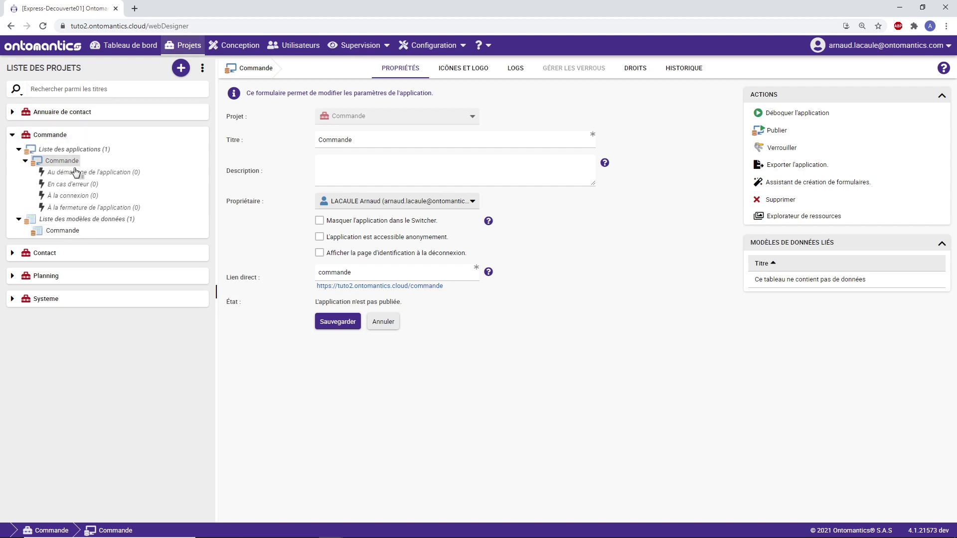
{"action": "left_click", "coordinate": [63, 233]}
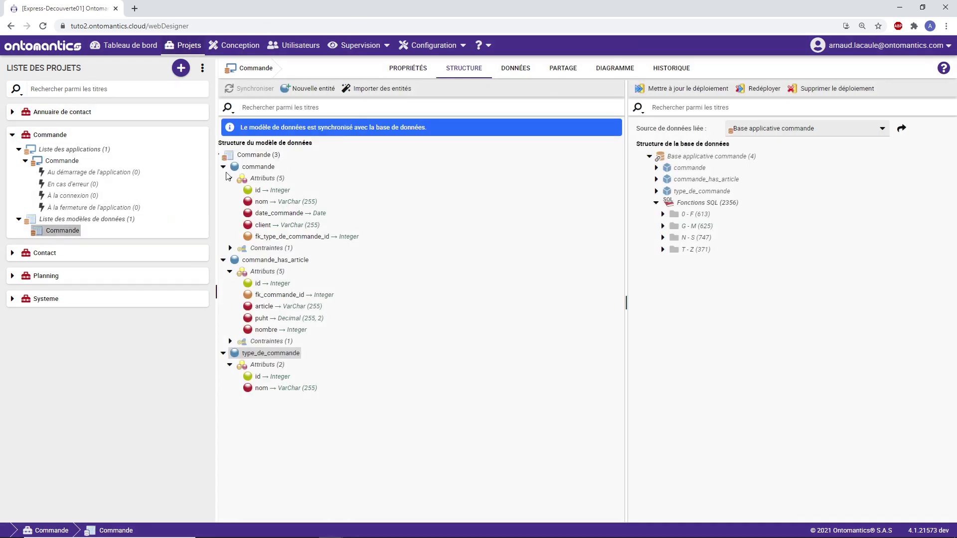
{"action": "left_click", "coordinate": [224, 168]}
{"action": "left_click", "coordinate": [224, 167]}
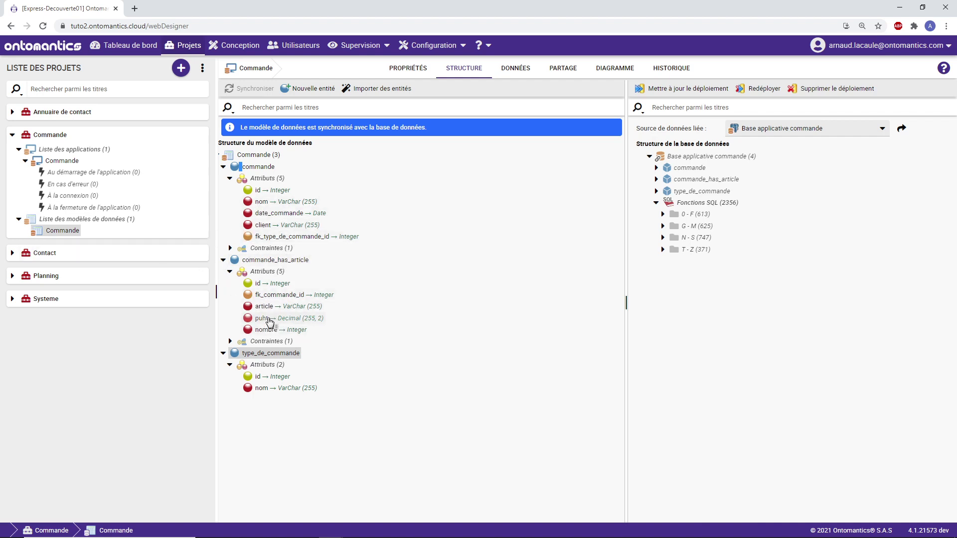
Step: Create a new query titled Tuto in the Commande application and save it
{"action": "left_click", "coordinate": [232, 46]}
{"action": "right_click", "coordinate": [106, 132]}
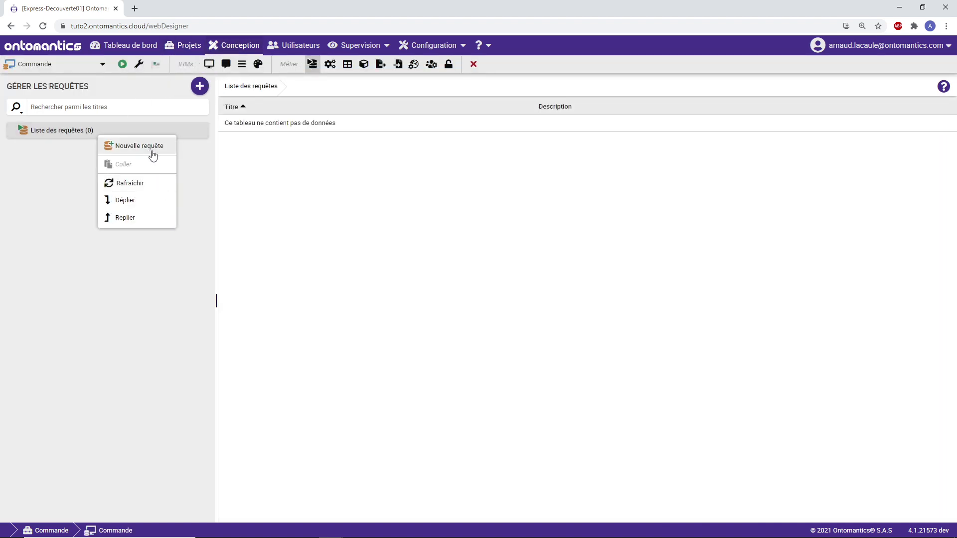
{"action": "left_click", "coordinate": [154, 145]}
{"action": "left_click", "coordinate": [337, 156]}
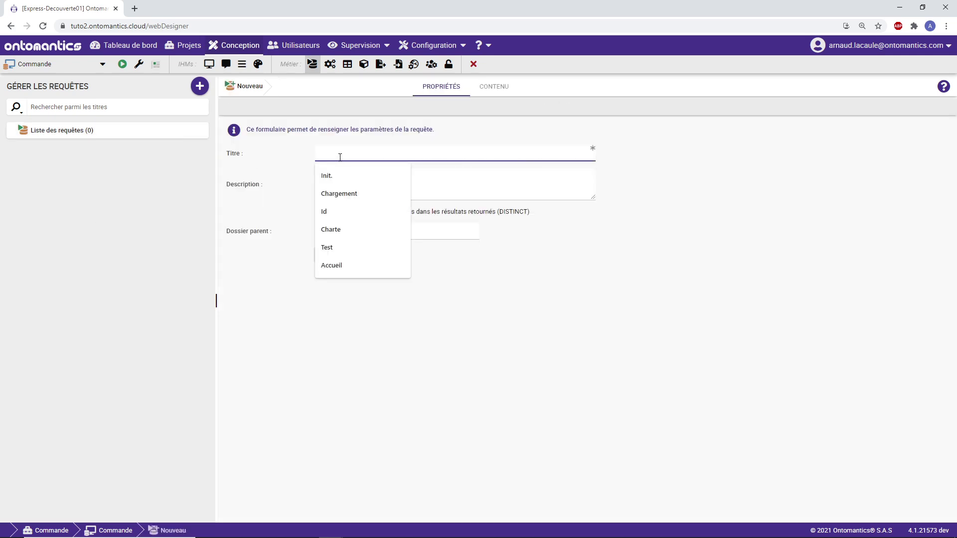
{"action": "type", "text": "tuto"}
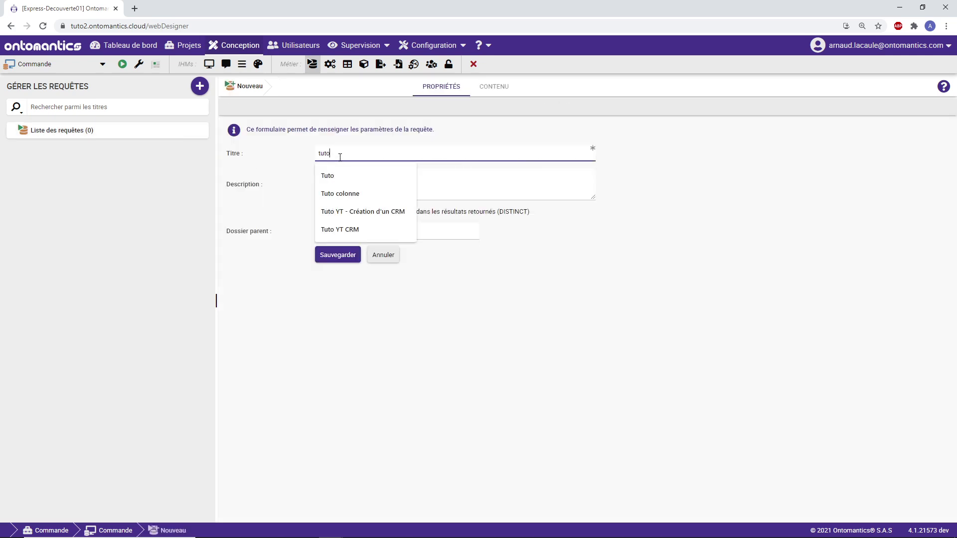
{"action": "left_click", "coordinate": [344, 256]}
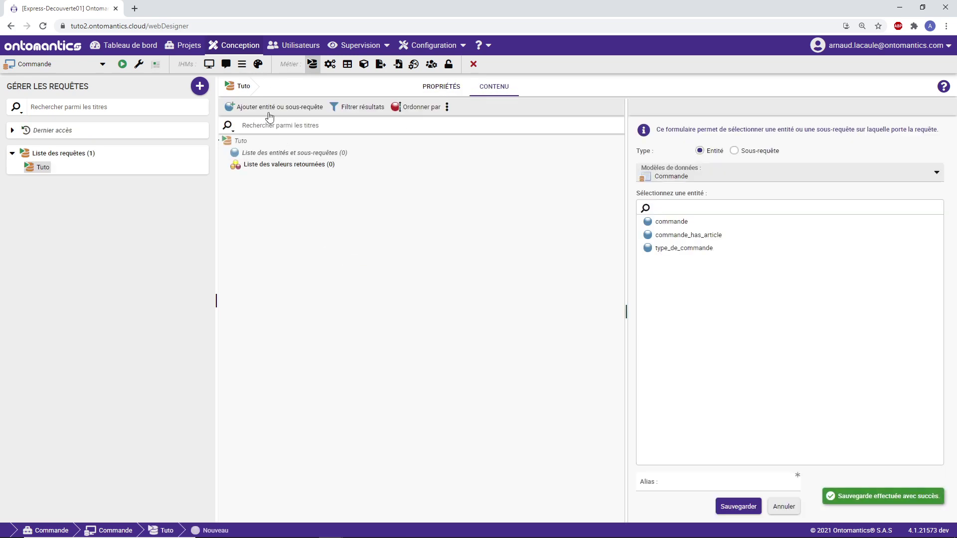
Step: Add the commande entity to the Tuto query and return all of its attributes
{"action": "left_click", "coordinate": [688, 222]}
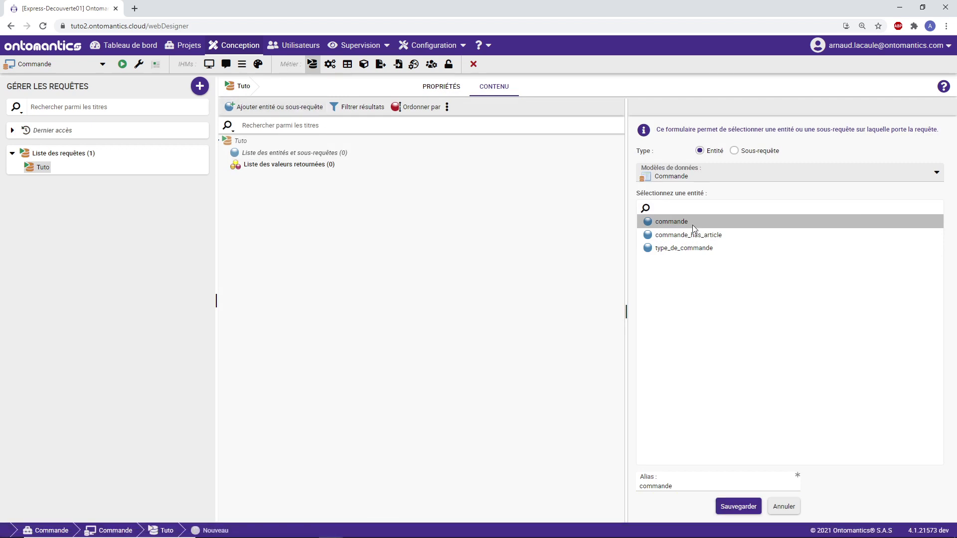
{"action": "left_click", "coordinate": [736, 507]}
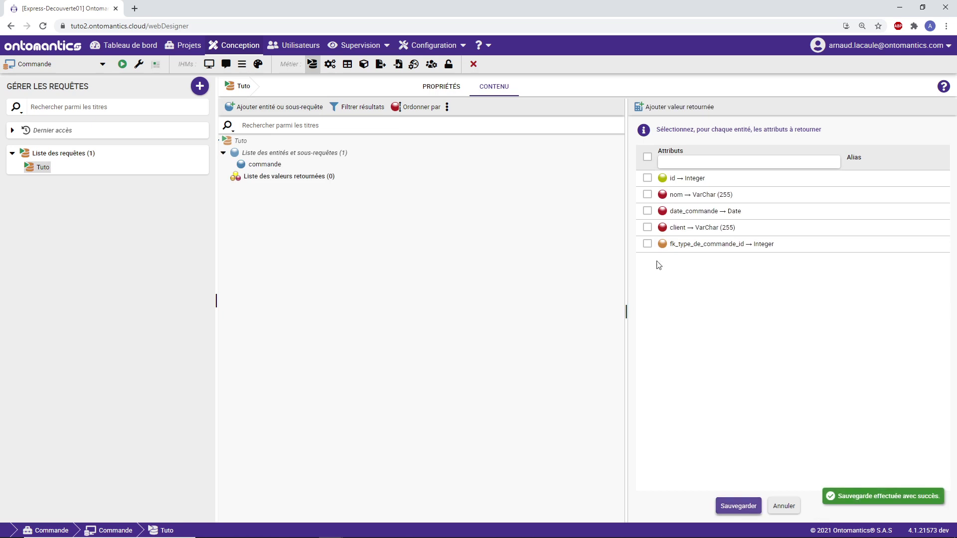
{"action": "left_click", "coordinate": [648, 157]}
{"action": "left_click", "coordinate": [738, 507]}
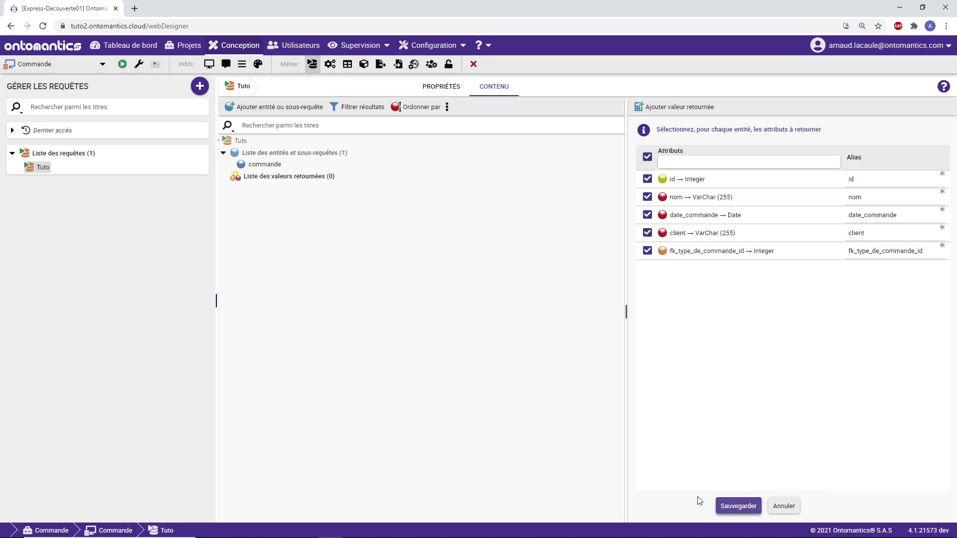
Step: Debug the Tuto query, reviewing its generated SQL, execution results and query plan
{"action": "right_click", "coordinate": [45, 169]}
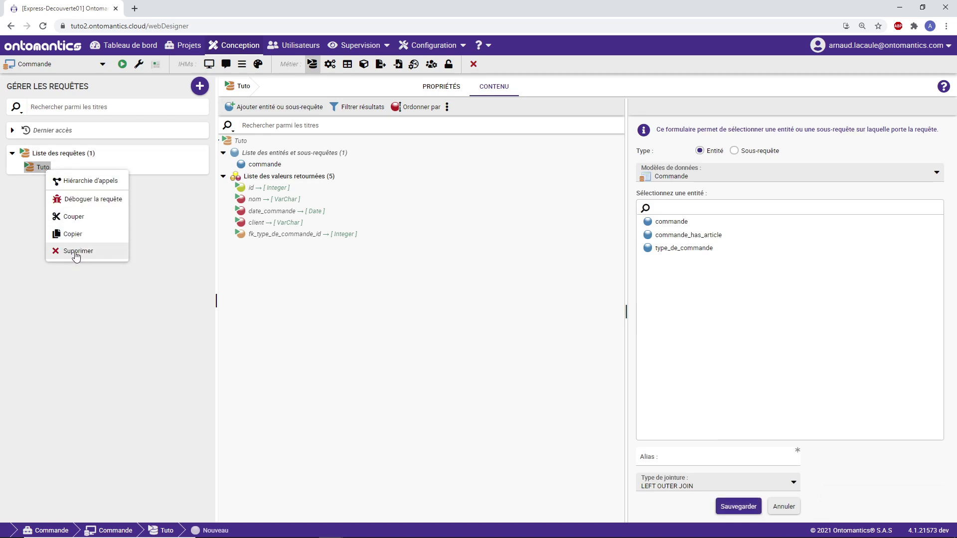
{"action": "right_click", "coordinate": [237, 142]}
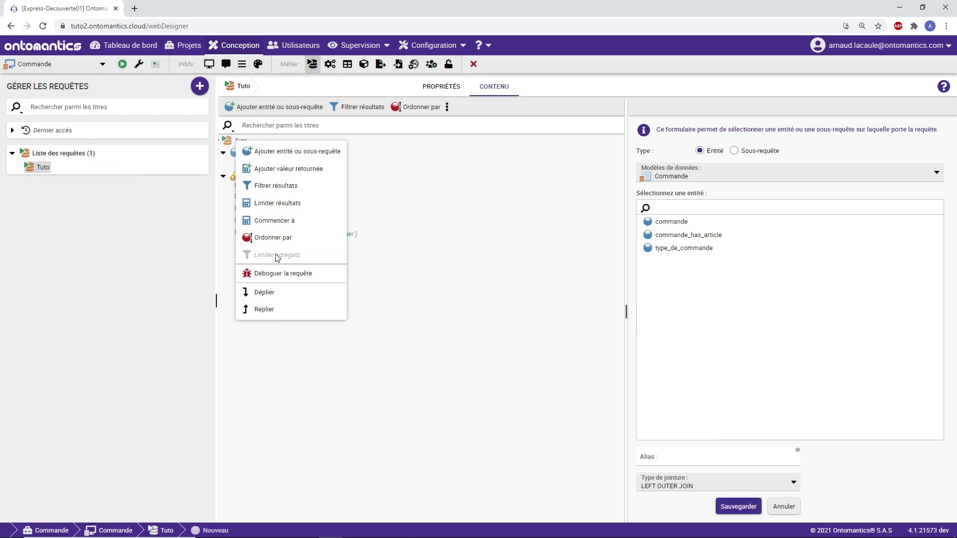
{"action": "left_click", "coordinate": [286, 274]}
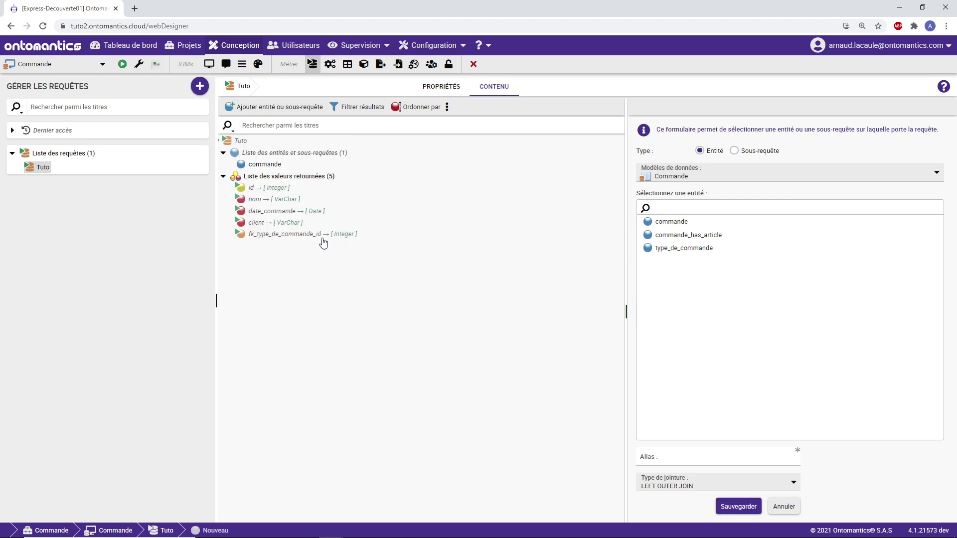
{"action": "left_click", "coordinate": [337, 240]}
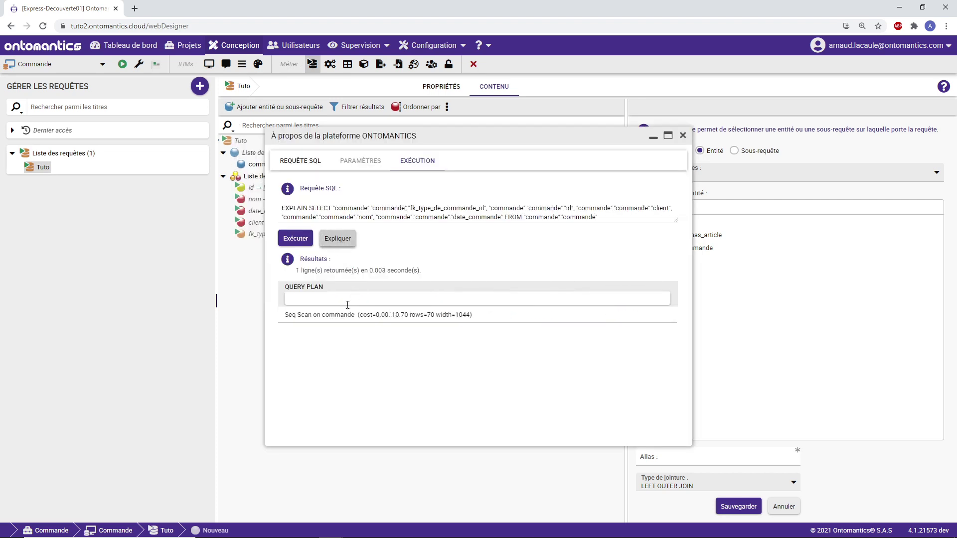
{"action": "left_click", "coordinate": [296, 239]}
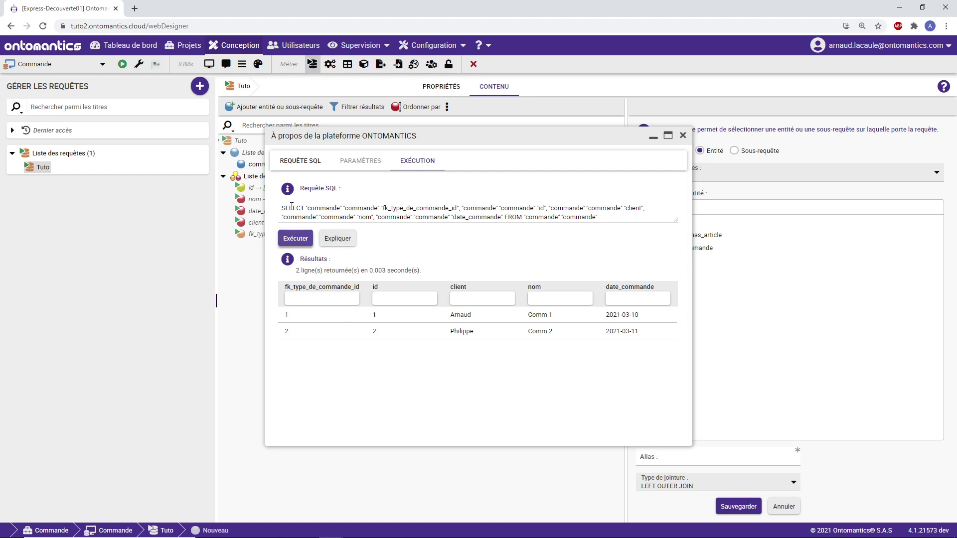
{"action": "left_click_drag", "start_coordinate": [282, 207], "coordinate": [624, 220]}
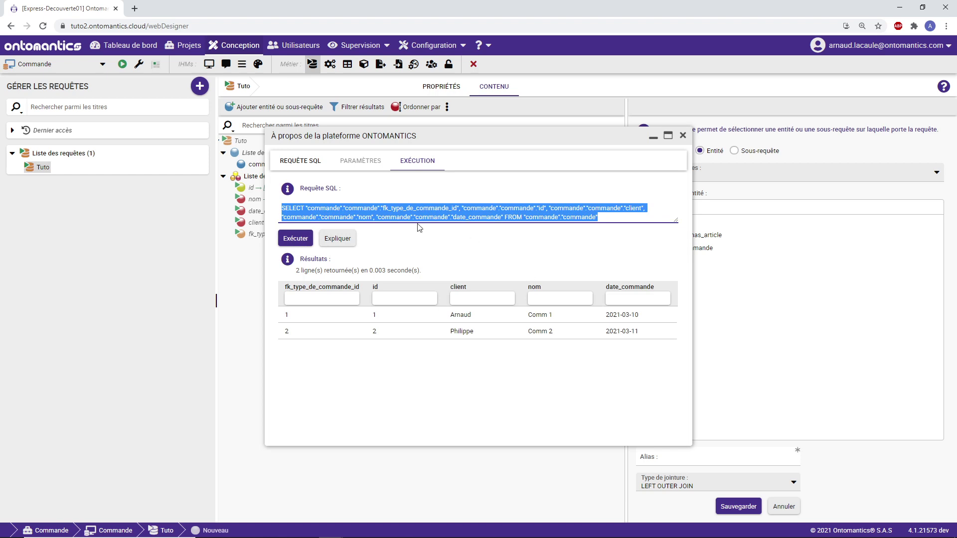
{"action": "left_click", "coordinate": [329, 239]}
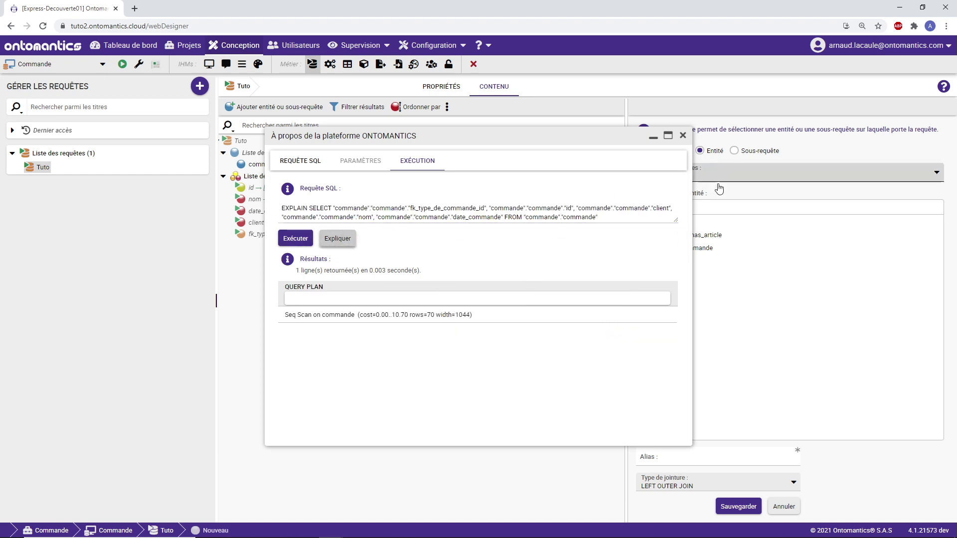
{"action": "left_click", "coordinate": [683, 136]}
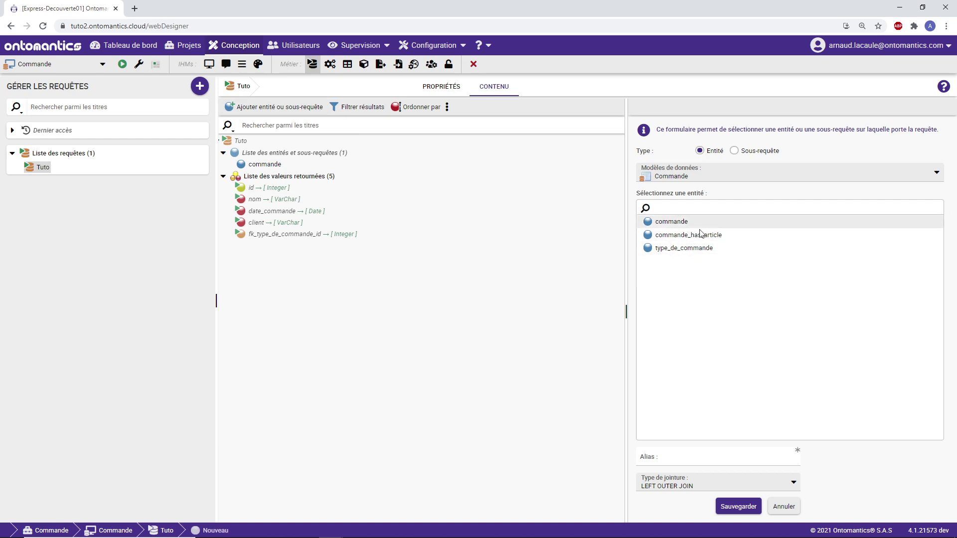
Step: Add the type_de_commande entity to the query with an INNER JOIN
{"action": "left_click", "coordinate": [672, 253]}
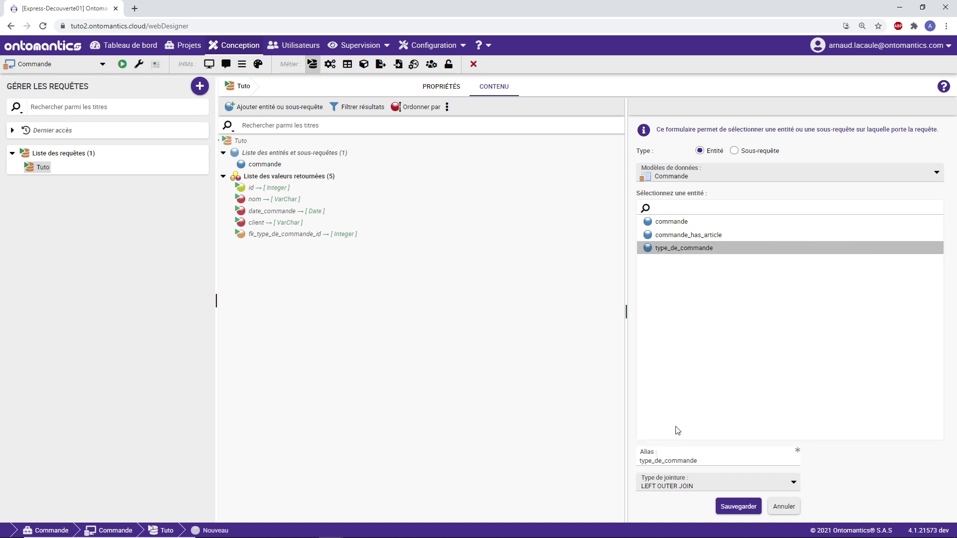
{"action": "left_click", "coordinate": [661, 489]}
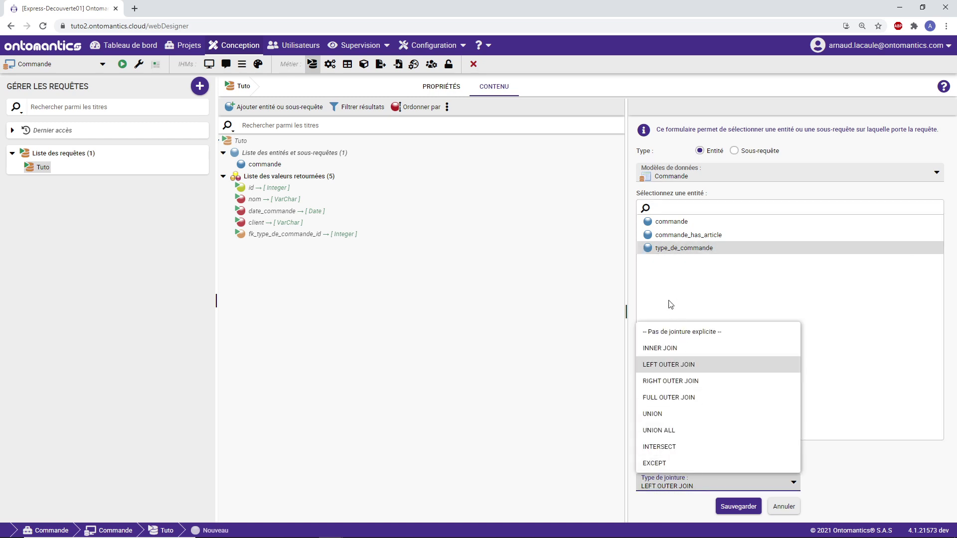
{"action": "left_click", "coordinate": [668, 350]}
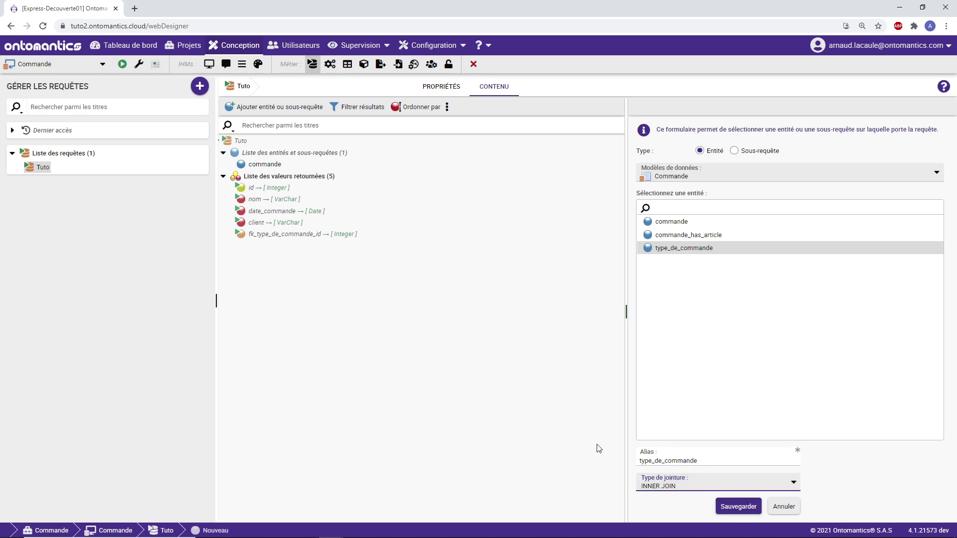
{"action": "left_click", "coordinate": [735, 508]}
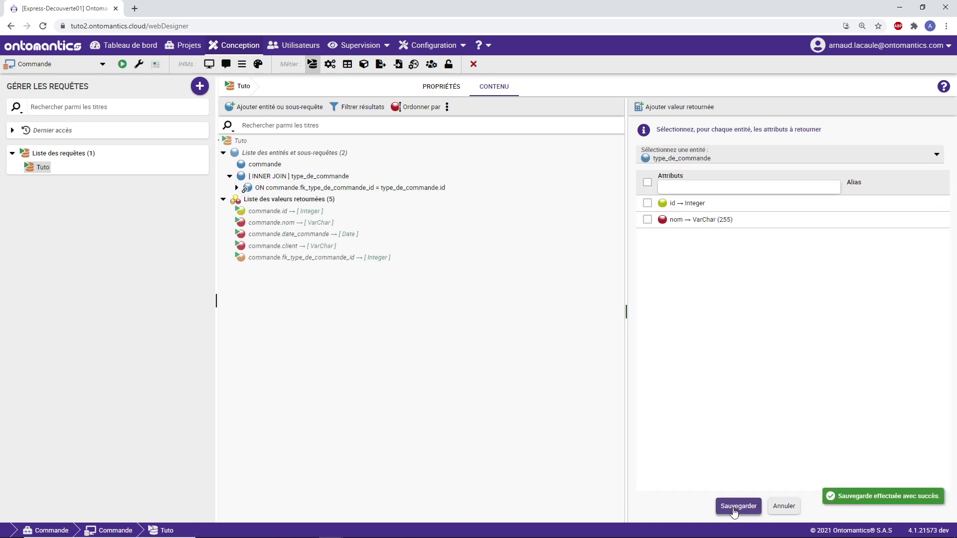
Step: Inspect the join condition and return the nom attribute of type_de_commande with the alias nom_type
{"action": "left_click", "coordinate": [237, 188]}
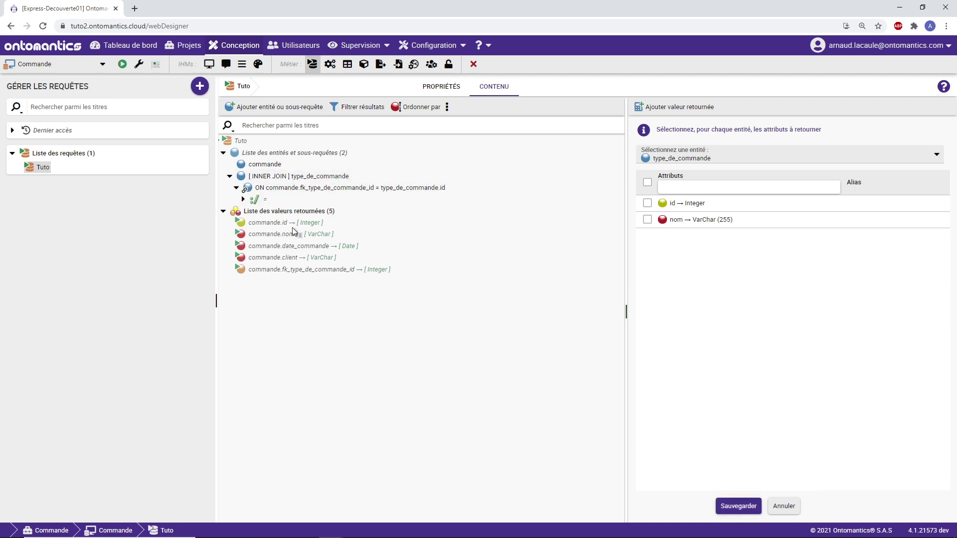
{"action": "left_click", "coordinate": [648, 220]}
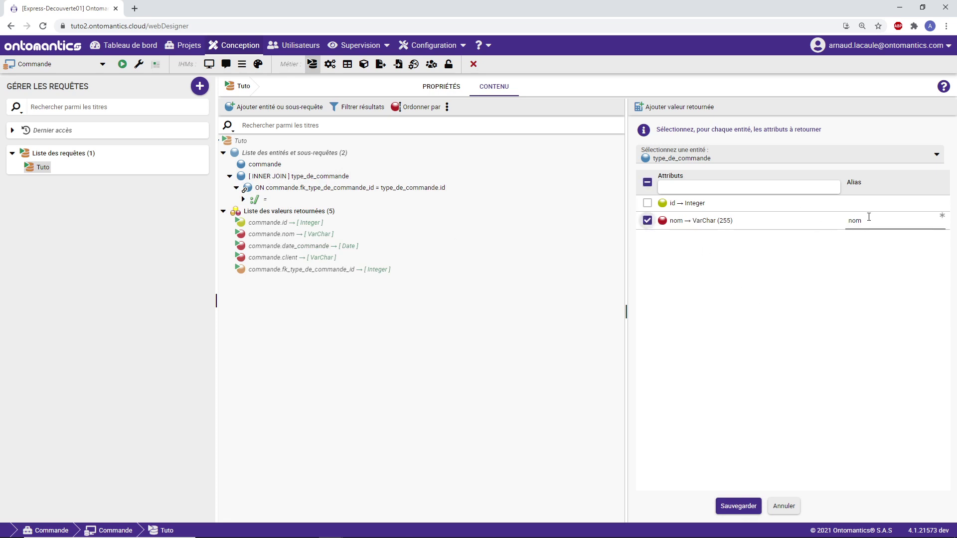
{"action": "left_click", "coordinate": [893, 218]}
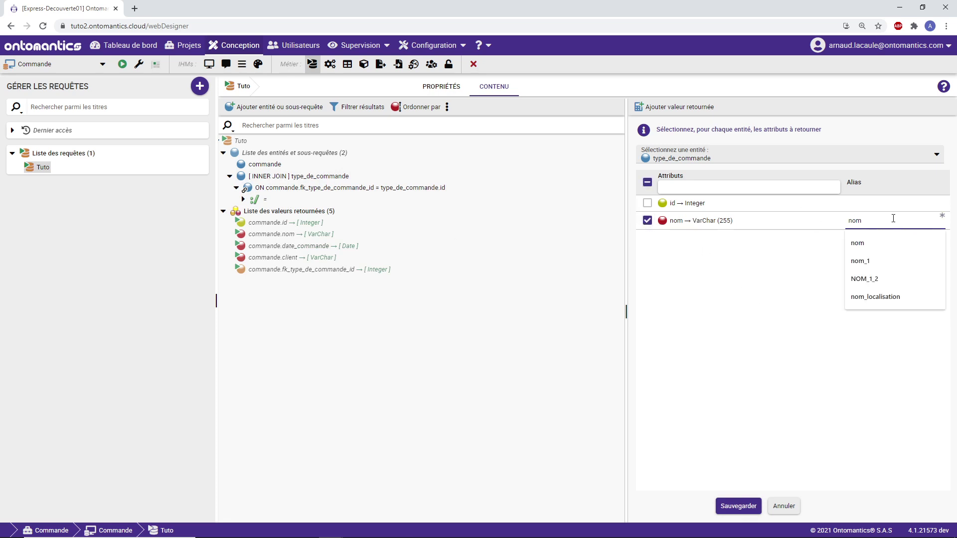
{"action": "type", "text": "_type"}
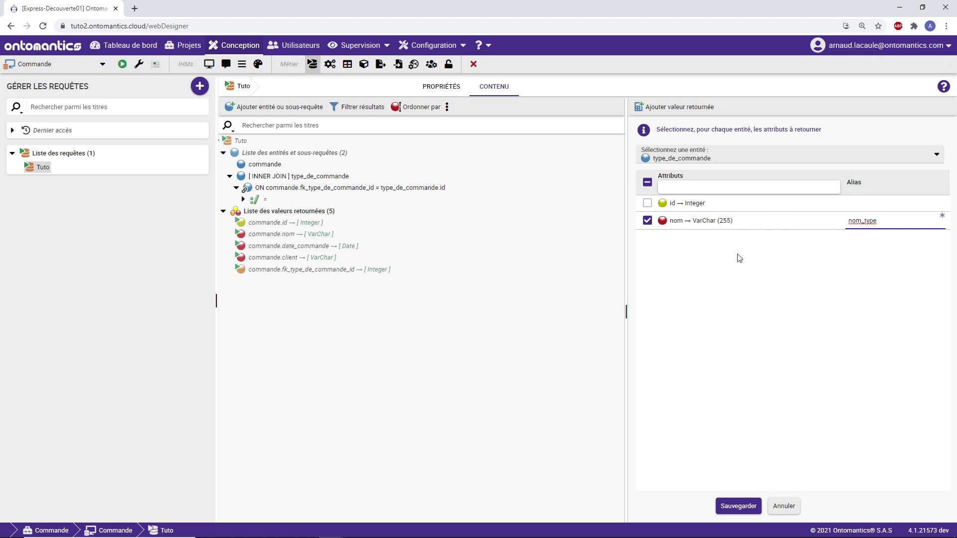
{"action": "left_click", "coordinate": [738, 506]}
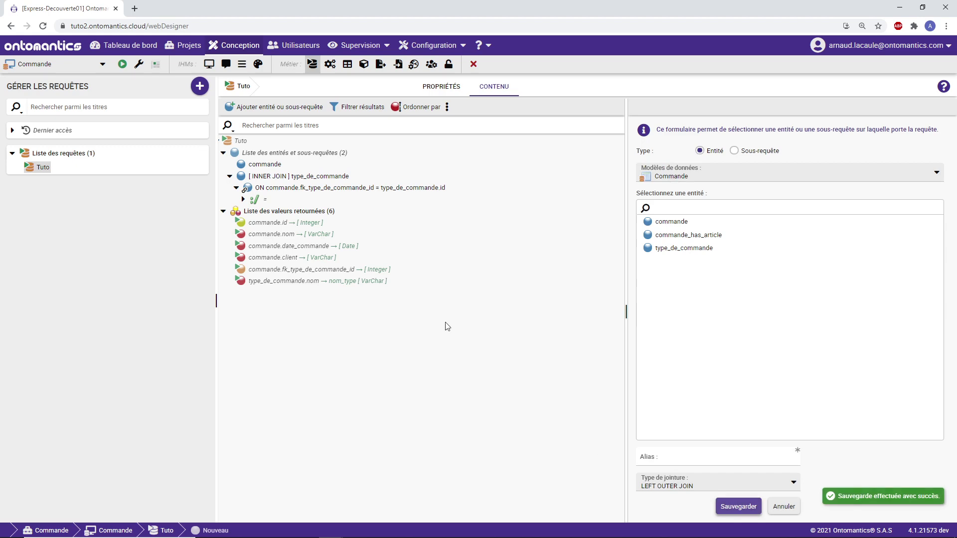
Step: Debug the joined query and compare the order names with their type names in the execution results
{"action": "right_click", "coordinate": [241, 141]}
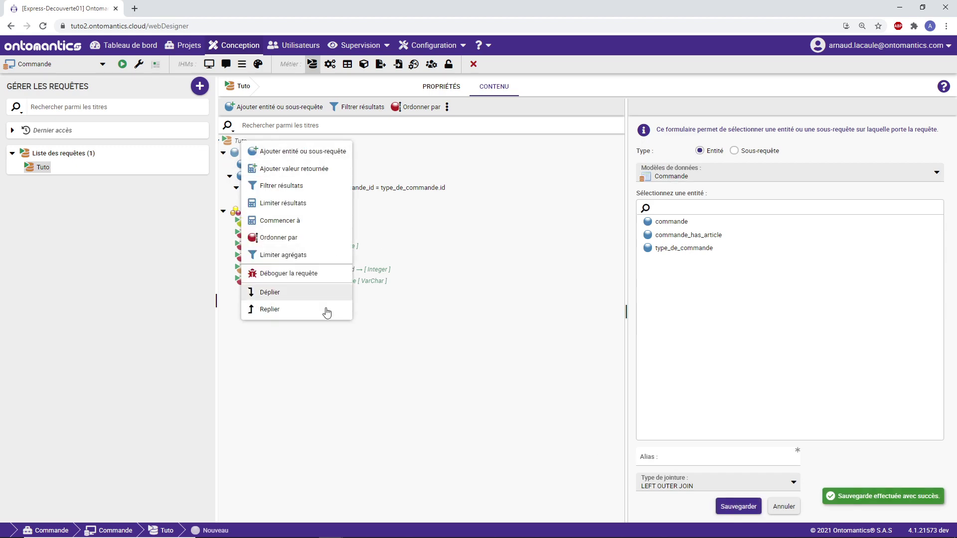
{"action": "left_click", "coordinate": [307, 273]}
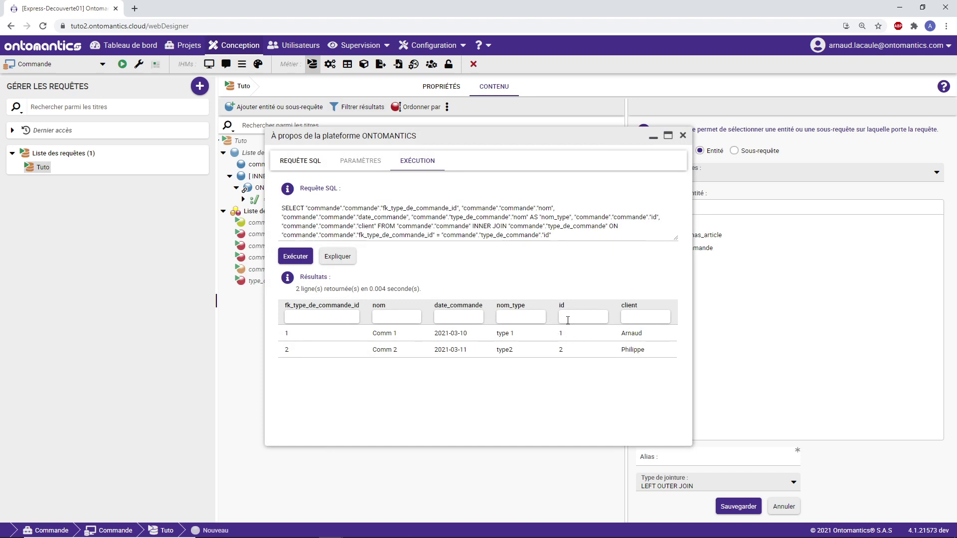
{"action": "left_click_drag", "start_coordinate": [378, 334], "coordinate": [394, 335]}
{"action": "left_click_drag", "start_coordinate": [504, 336], "coordinate": [523, 339]}
{"action": "left_click", "coordinate": [683, 136]}
Step: Add a local sub-query with the alias prix to the Tuto query using an INNER JOIN
{"action": "left_click", "coordinate": [230, 176]}
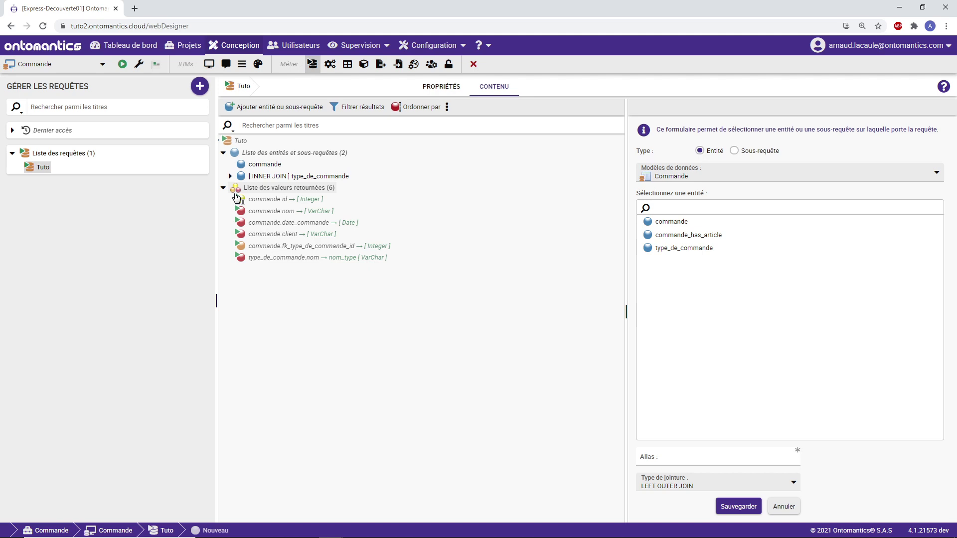
{"action": "right_click", "coordinate": [241, 142]}
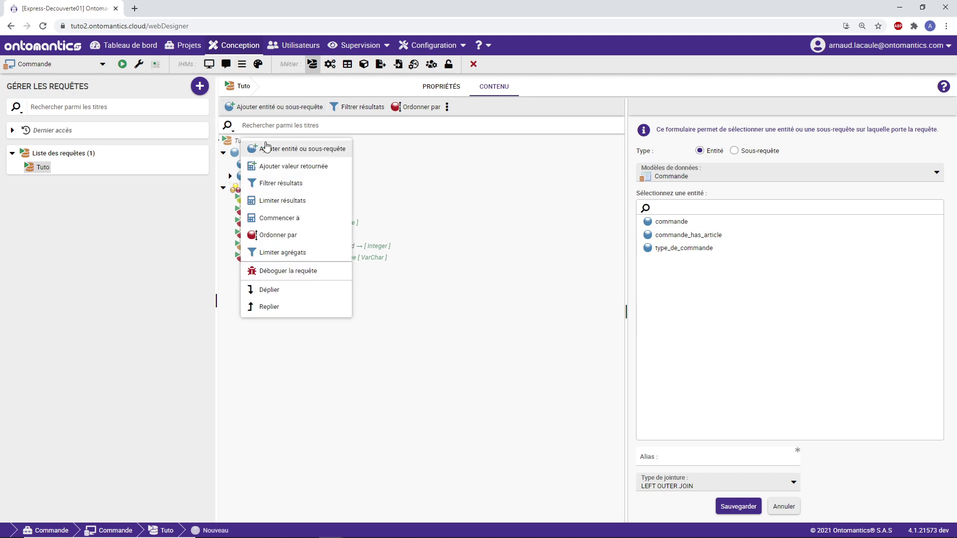
{"action": "left_click", "coordinate": [251, 147]}
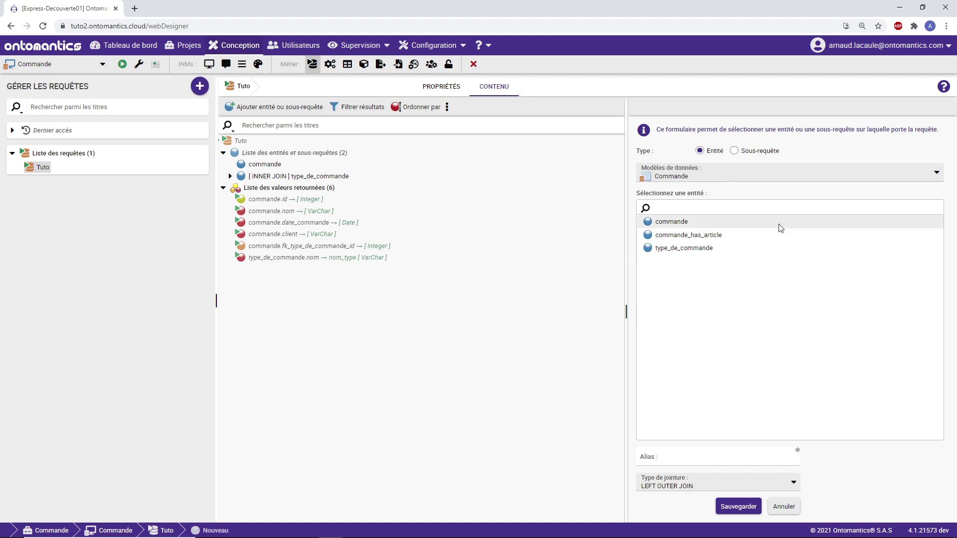
{"action": "left_click", "coordinate": [734, 150]}
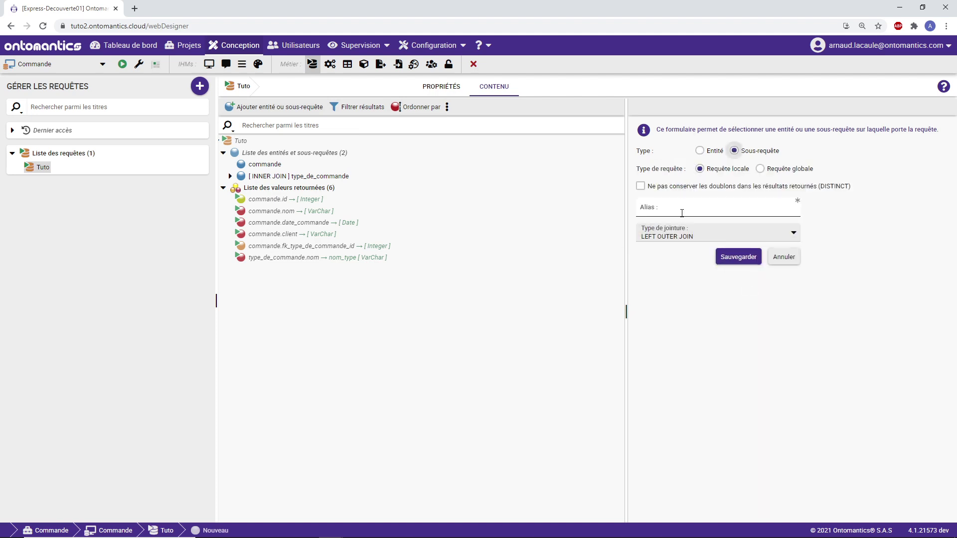
{"action": "left_click", "coordinate": [681, 211]}
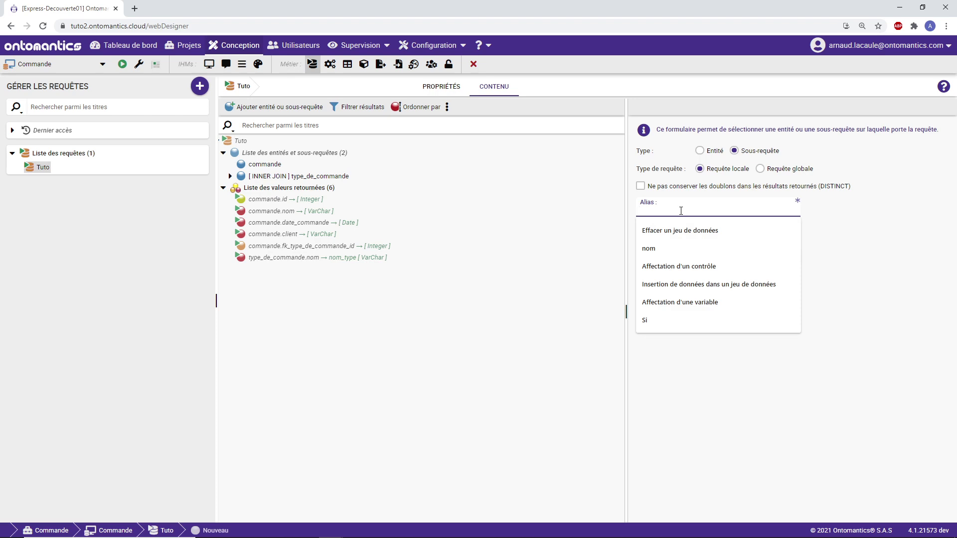
{"action": "type", "text": "prix"}
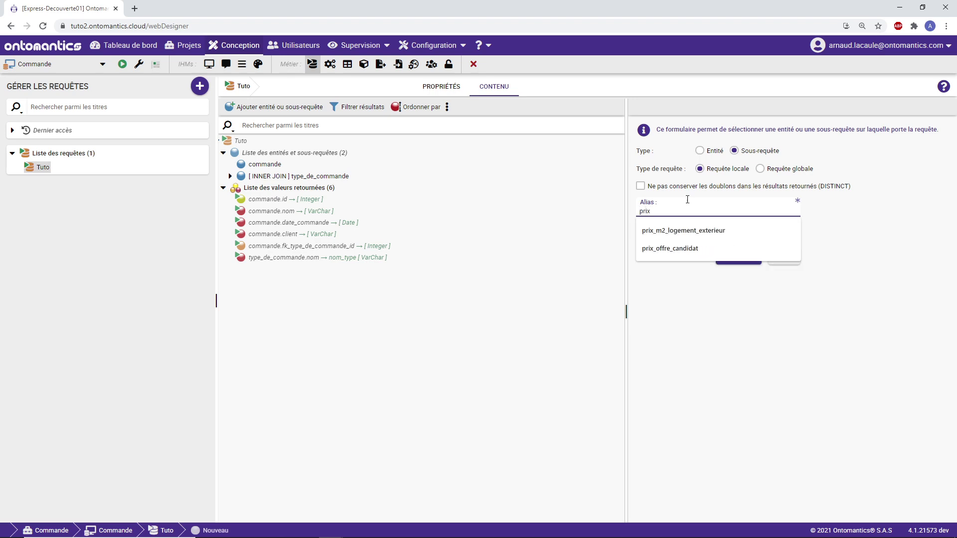
{"action": "left_click", "coordinate": [681, 315]}
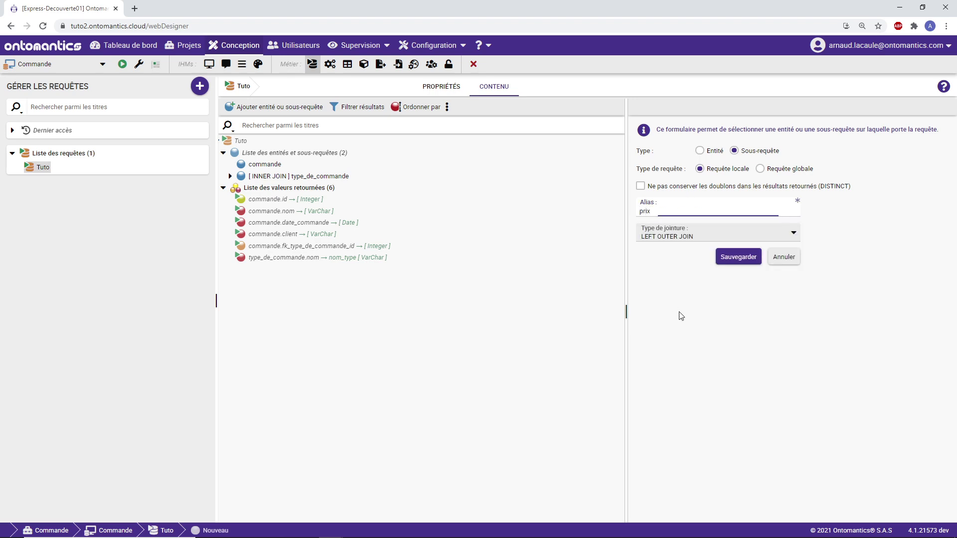
{"action": "left_click", "coordinate": [677, 256]}
{"action": "left_click", "coordinate": [678, 267]}
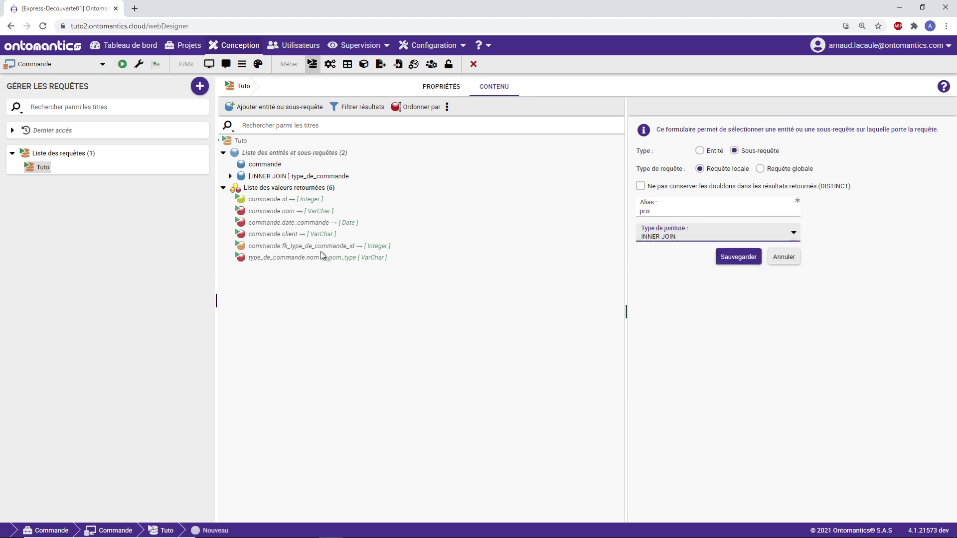
{"action": "left_click", "coordinate": [737, 260]}
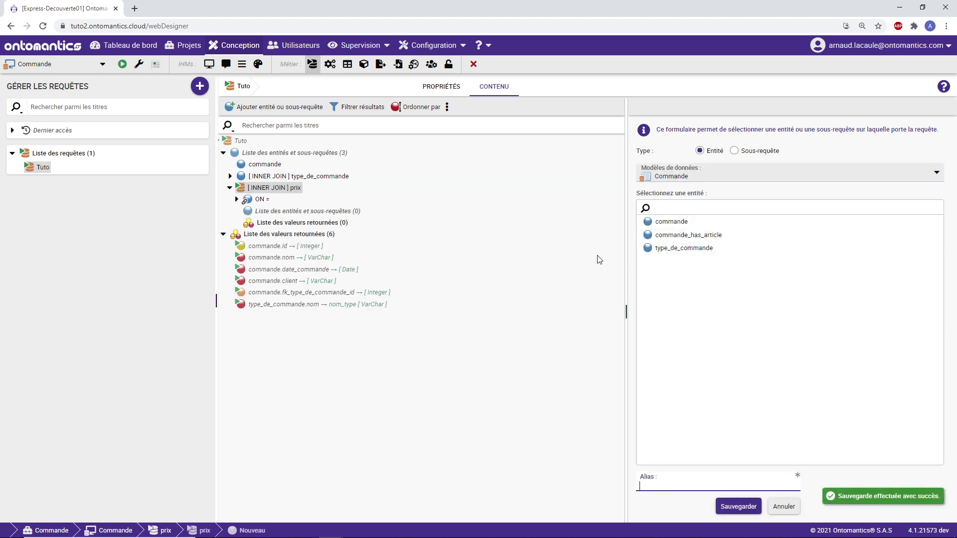
Step: Add the commande_has_article entity to the prix sub-query and return its fk_commande_id attribute
{"action": "left_click", "coordinate": [688, 237]}
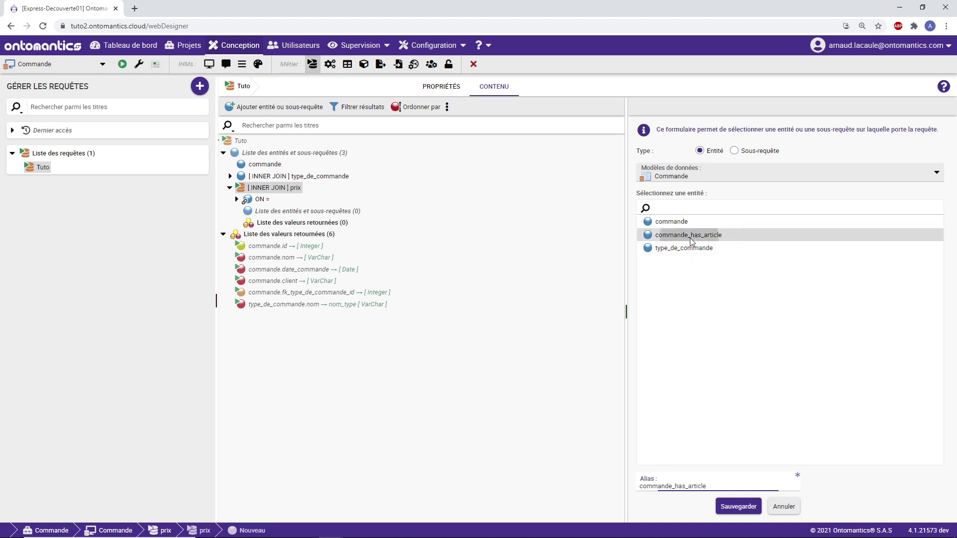
{"action": "left_click", "coordinate": [739, 504]}
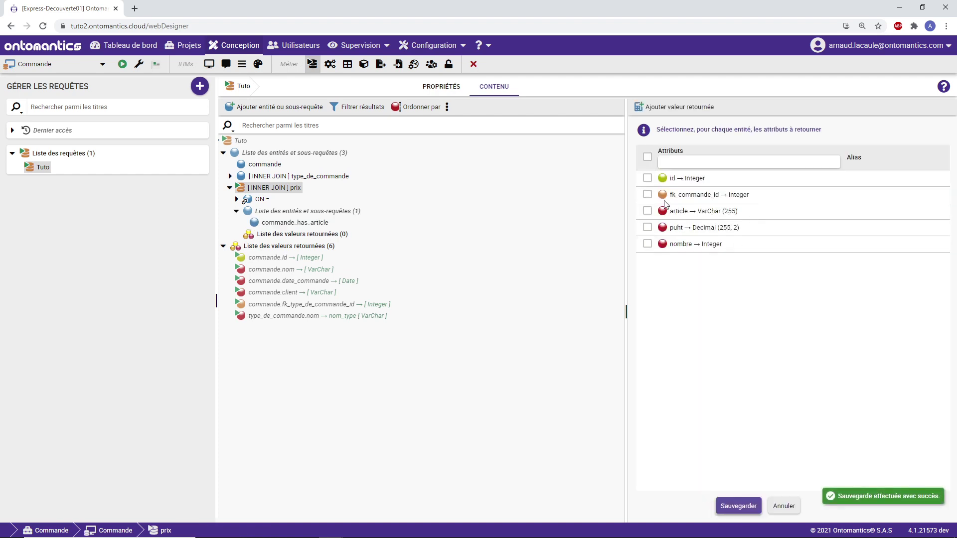
{"action": "left_click", "coordinate": [647, 194]}
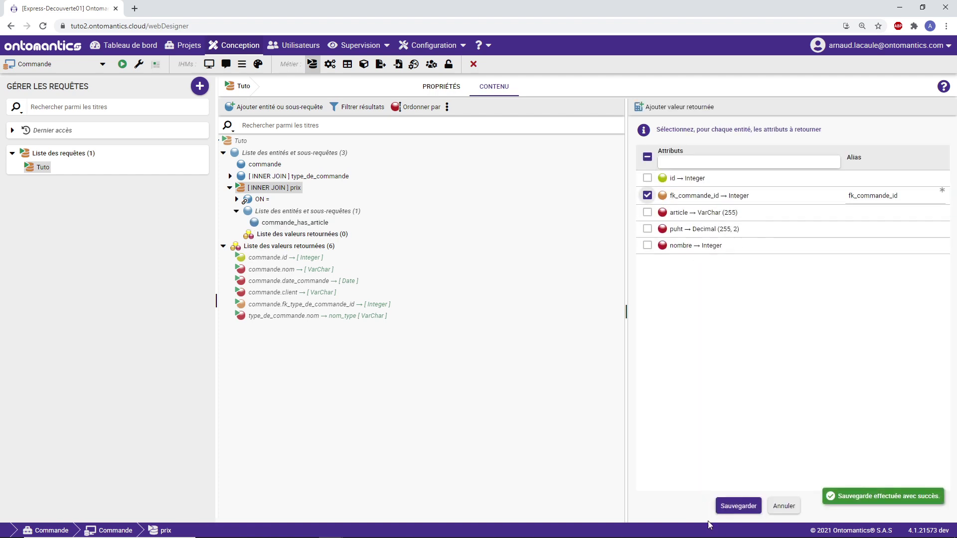
{"action": "left_click", "coordinate": [236, 200]}
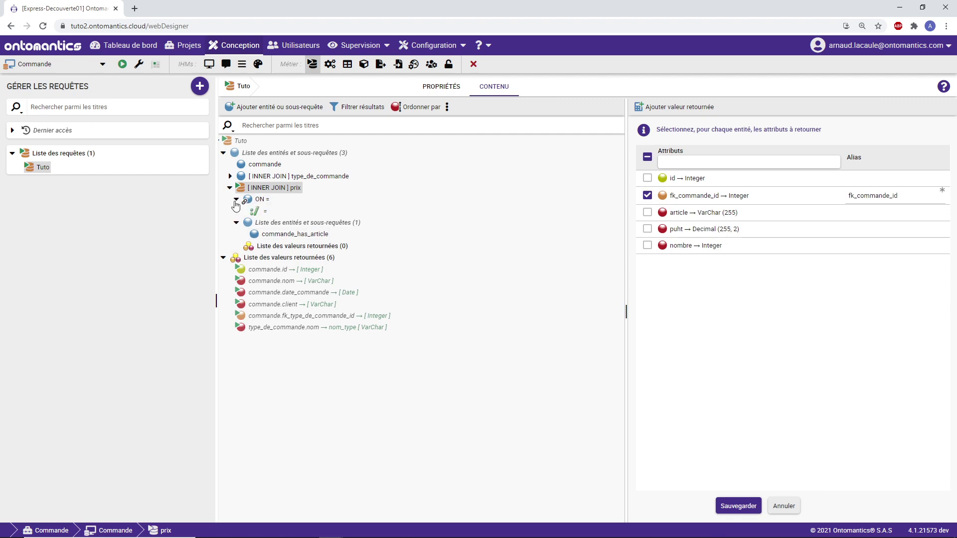
{"action": "left_click", "coordinate": [737, 507]}
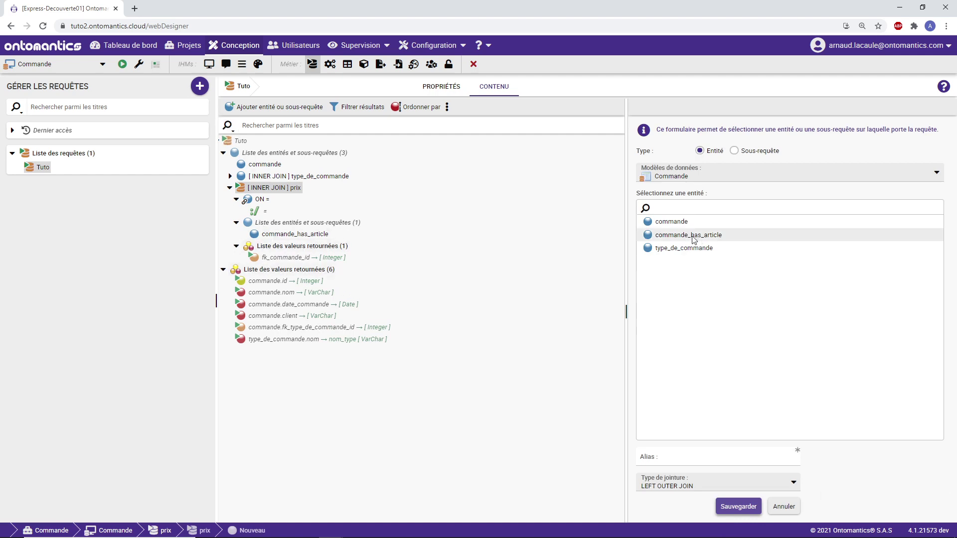
Step: Add a returned value with the alias somme to the prix sub-query, using the SUM operator
{"action": "left_click", "coordinate": [264, 247]}
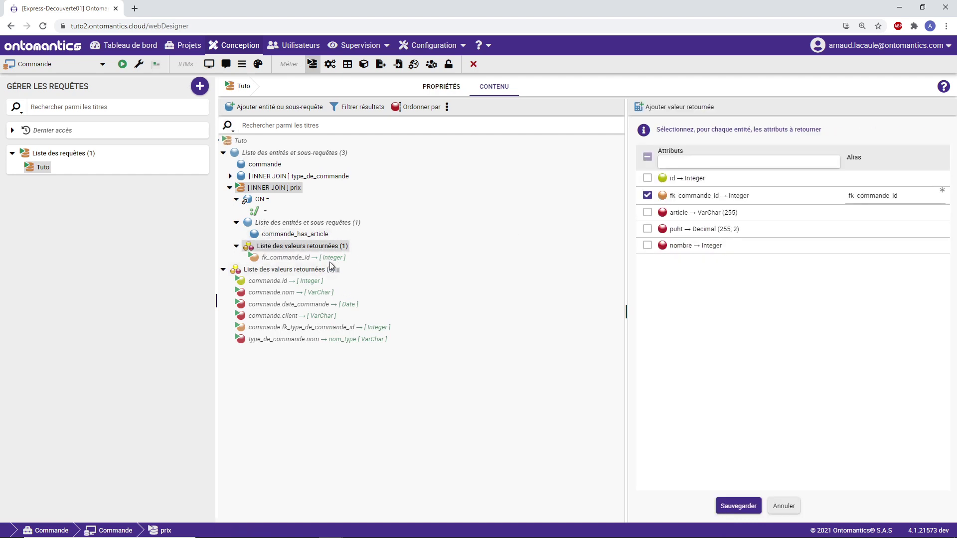
{"action": "left_click", "coordinate": [672, 109]}
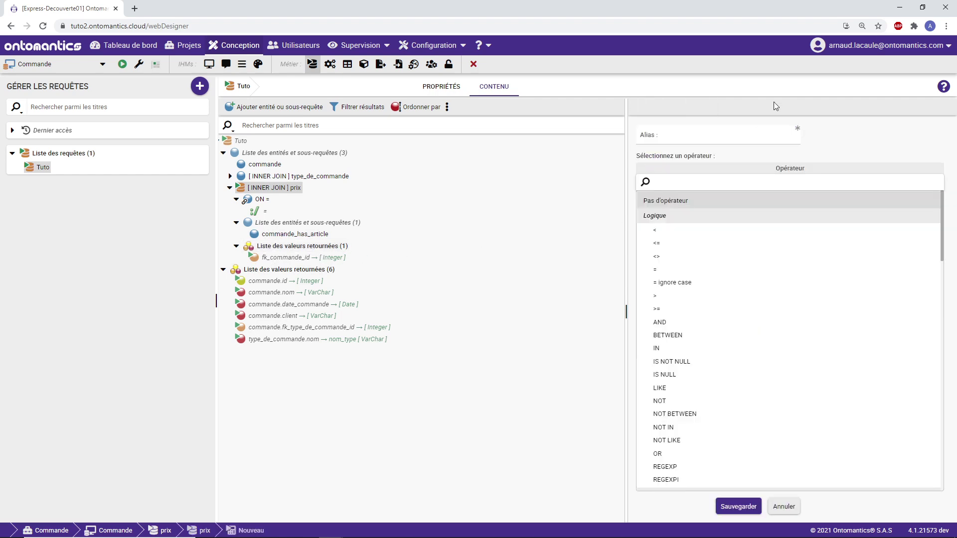
{"action": "left_click", "coordinate": [658, 133]}
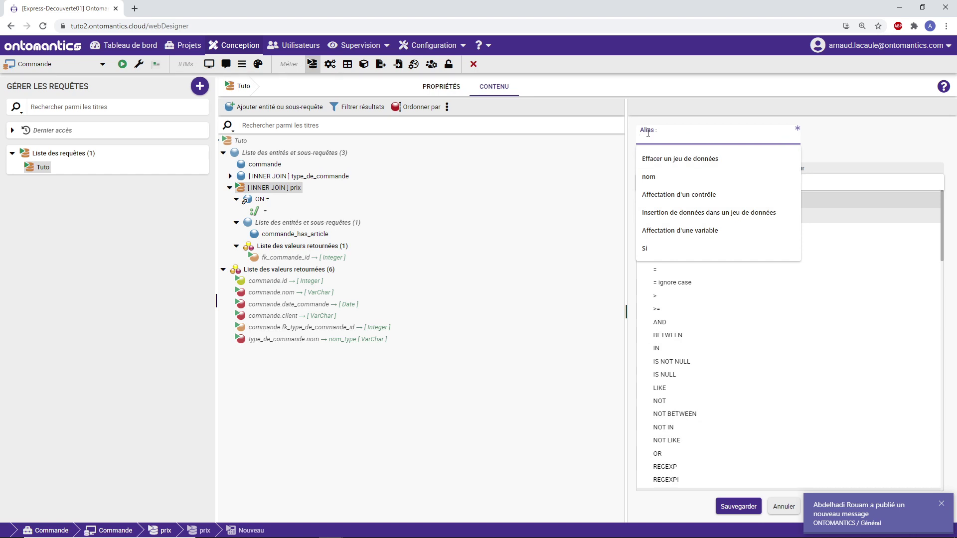
{"action": "type", "text": "somme"}
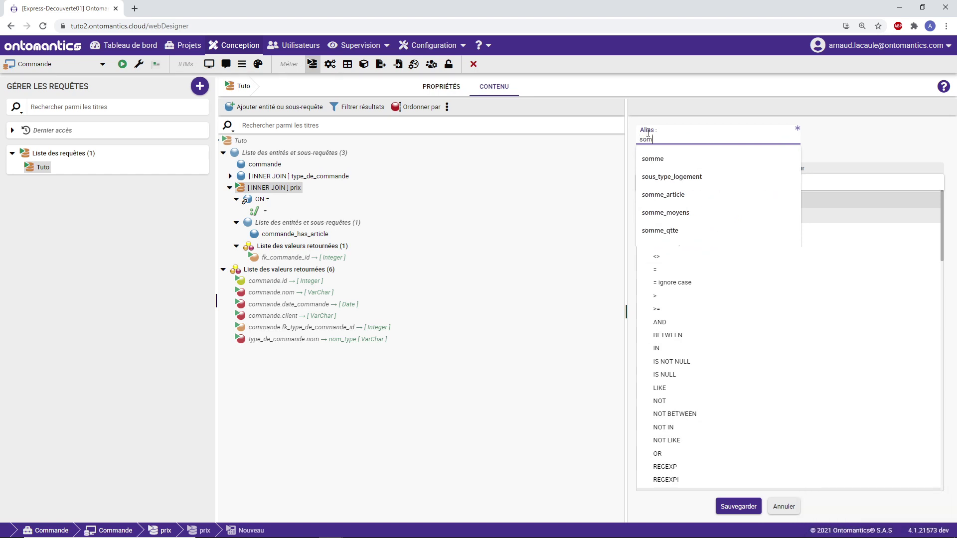
{"action": "left_click", "coordinate": [847, 185]}
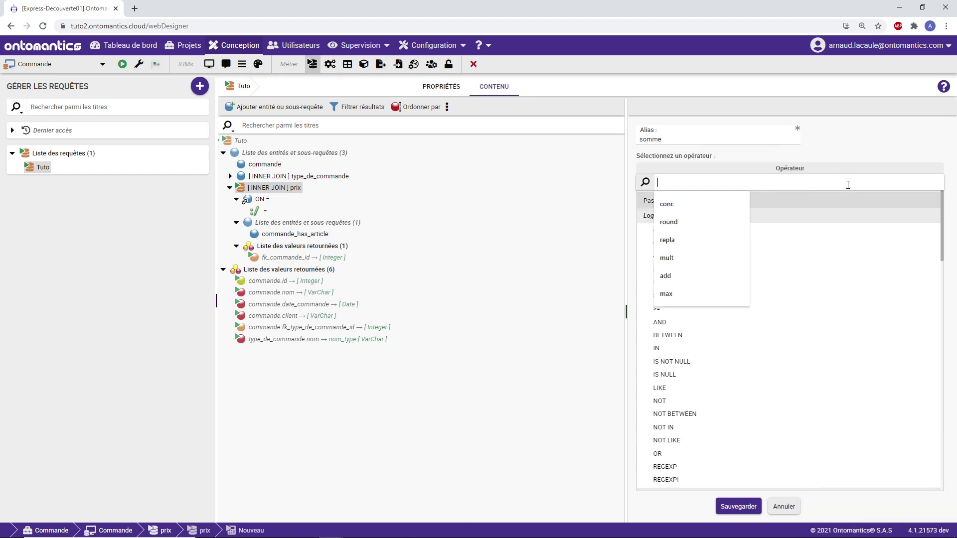
{"action": "type", "text": "su"}
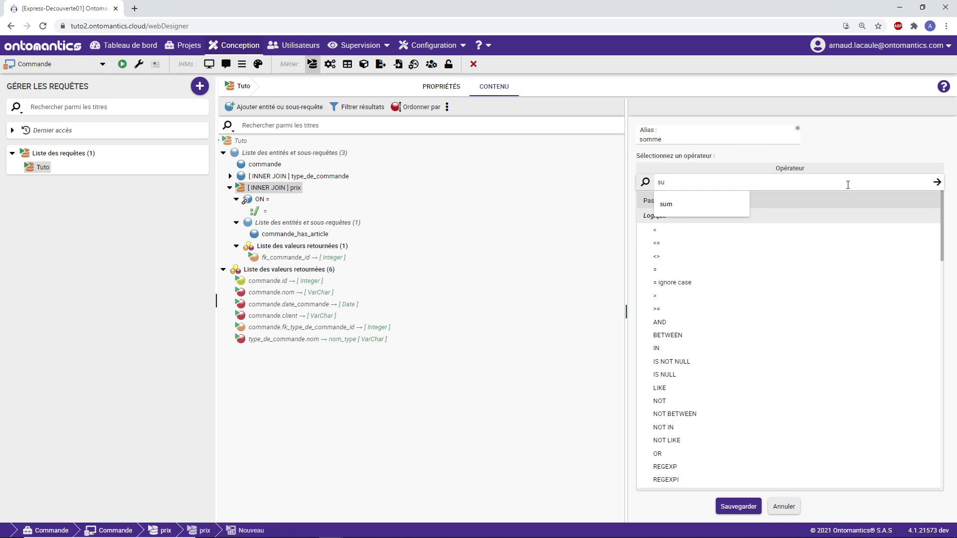
{"action": "type", "text": "m"}
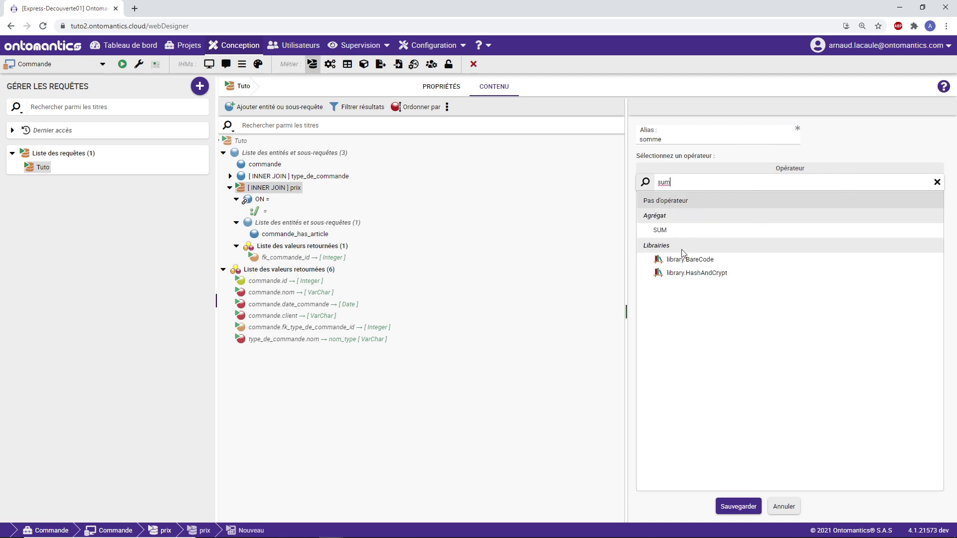
{"action": "left_click", "coordinate": [678, 232]}
{"action": "left_click", "coordinate": [735, 406]}
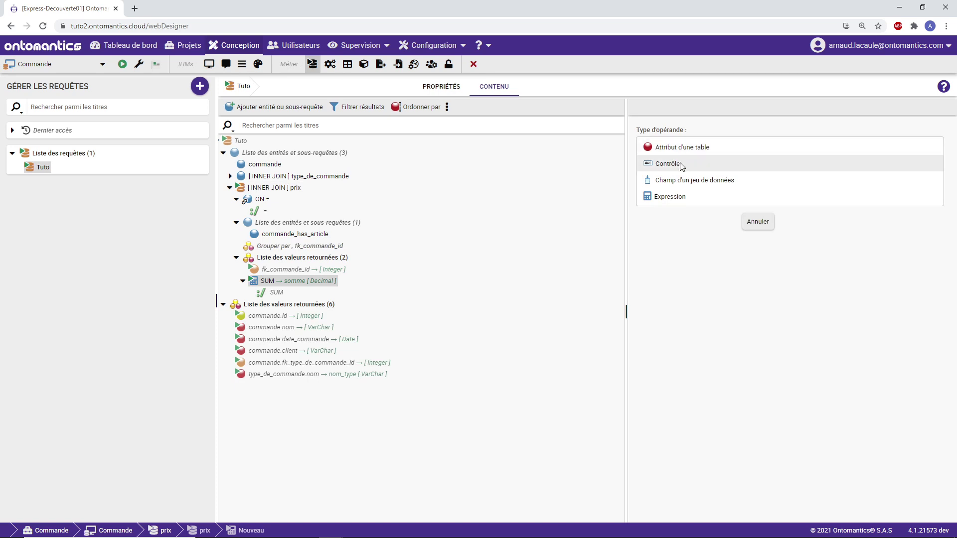
Step: Make the operand of SUM an expression that uses the Multiplication operator
{"action": "left_click", "coordinate": [671, 198]}
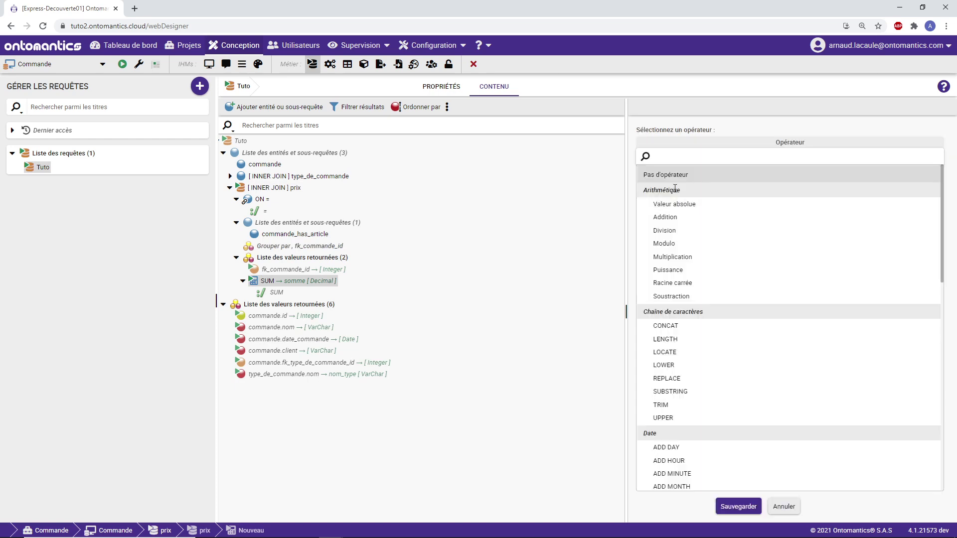
{"action": "left_click", "coordinate": [688, 157]}
{"action": "type", "text": "mult"}
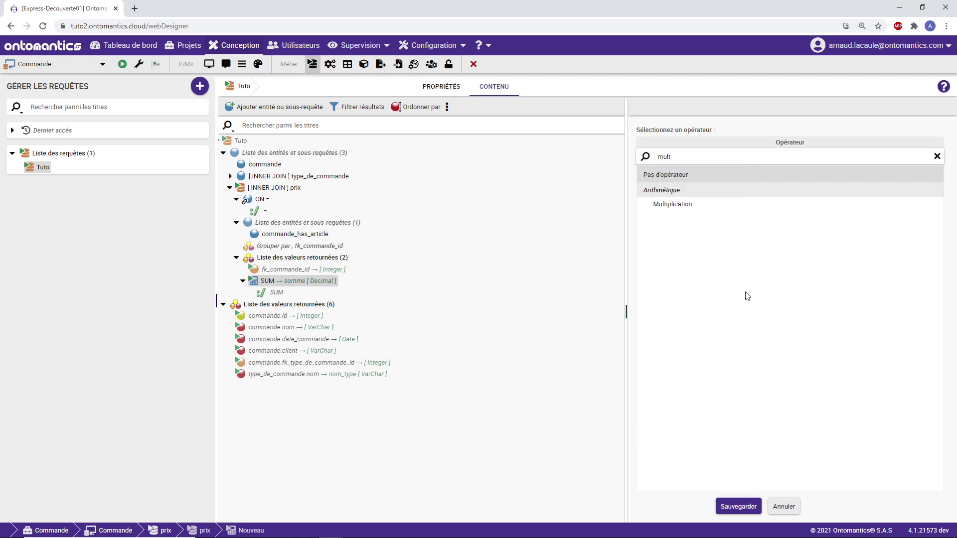
{"action": "left_click", "coordinate": [672, 205]}
{"action": "left_click", "coordinate": [731, 435]}
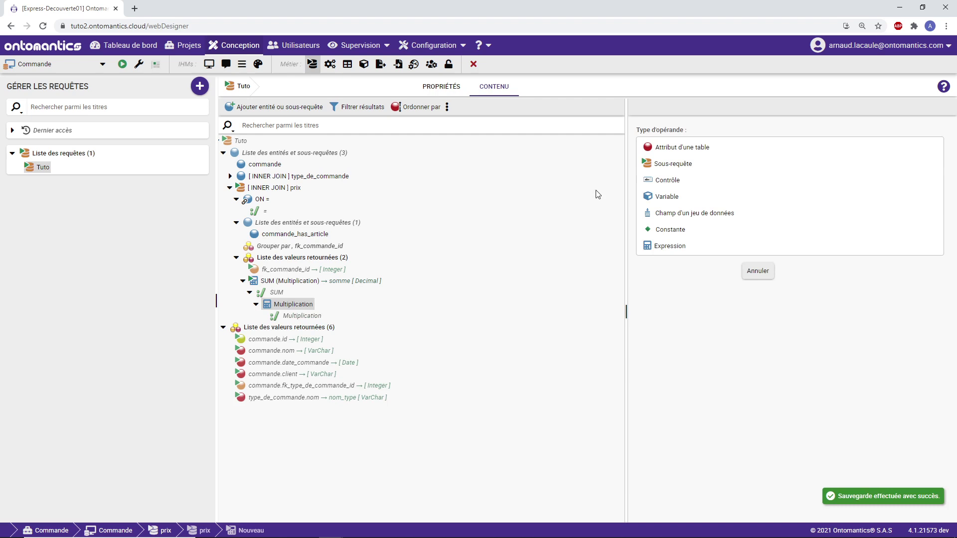
Step: Set the multiplication's operands to the puht and nombre attributes of commande_has_article
{"action": "left_click", "coordinate": [667, 147]}
{"action": "left_click", "coordinate": [827, 235]}
{"action": "left_click", "coordinate": [752, 500]}
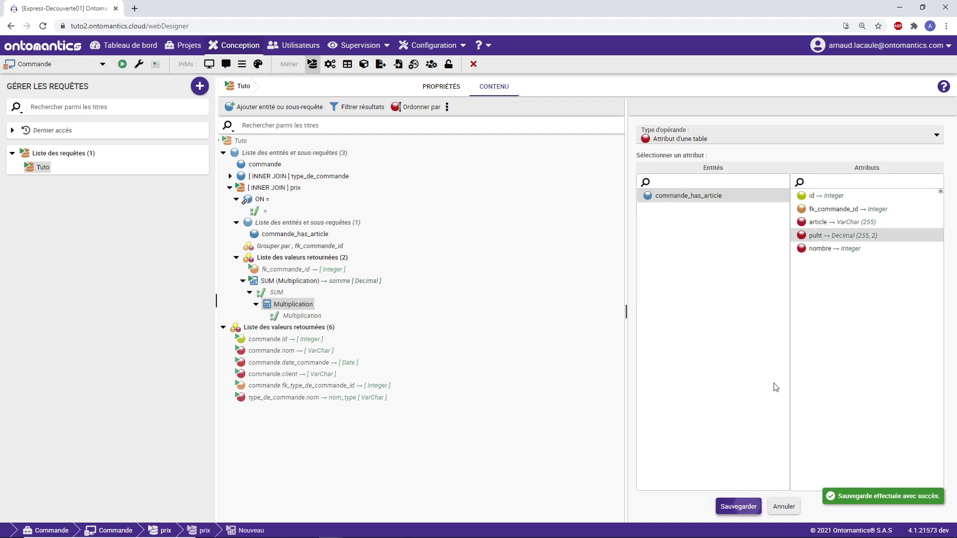
{"action": "left_click", "coordinate": [696, 143]}
{"action": "left_click", "coordinate": [846, 249]}
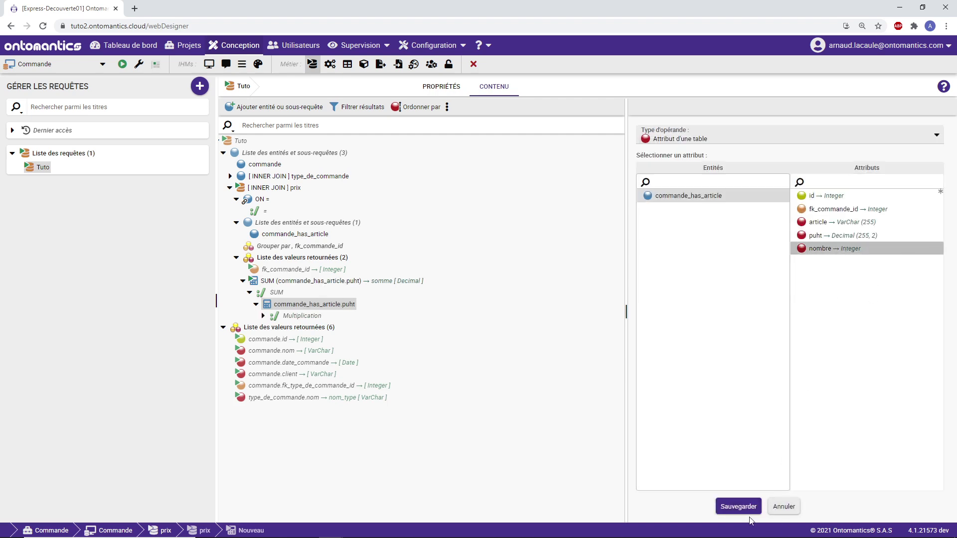
{"action": "left_click", "coordinate": [738, 506]}
{"action": "left_click", "coordinate": [243, 282]}
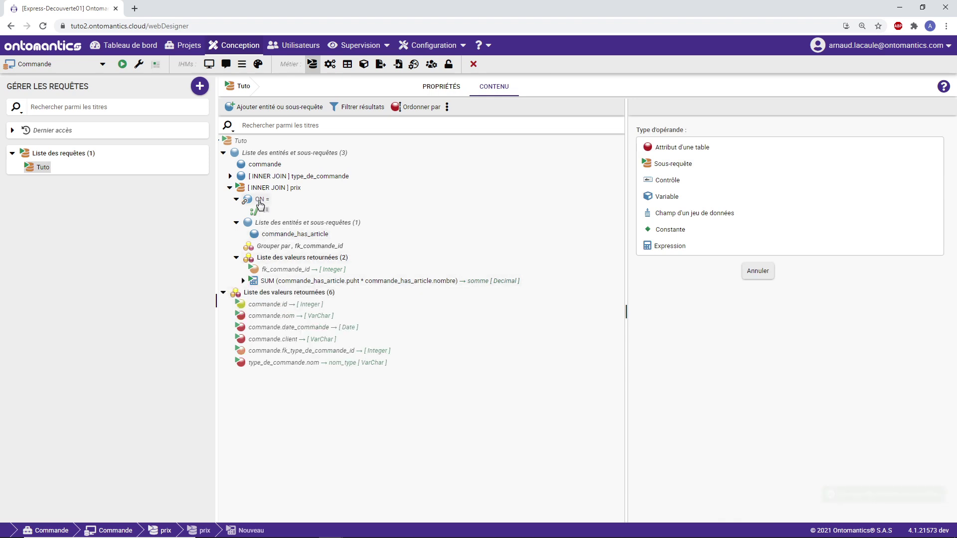
Step: Open the debugger on the Tuto query to check its SQL and results, and close it again
{"action": "right_click", "coordinate": [241, 142]}
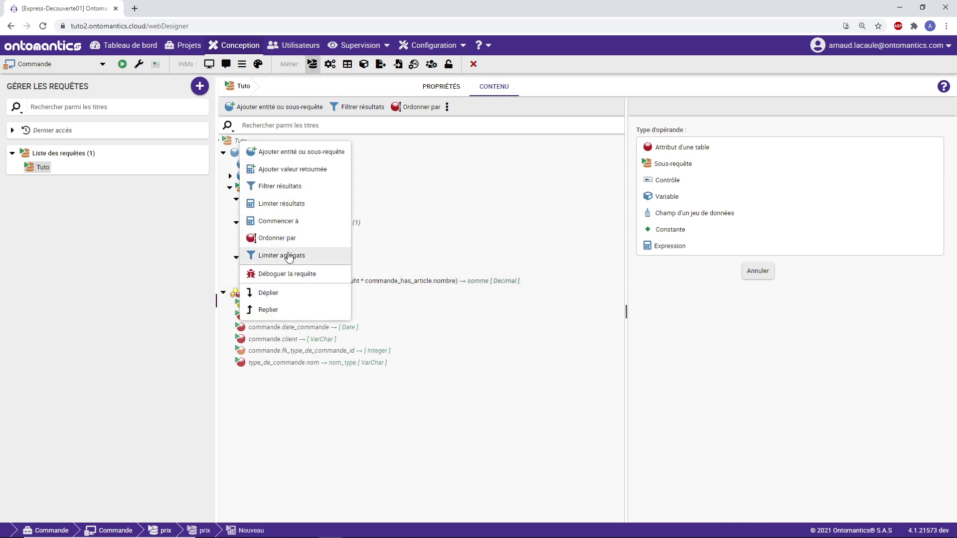
{"action": "left_click", "coordinate": [297, 273]}
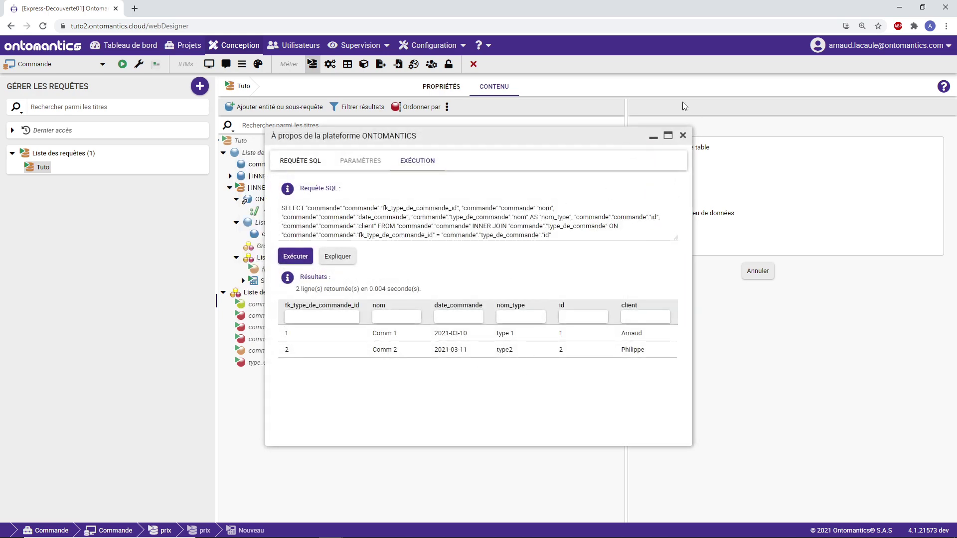
{"action": "left_click", "coordinate": [682, 138]}
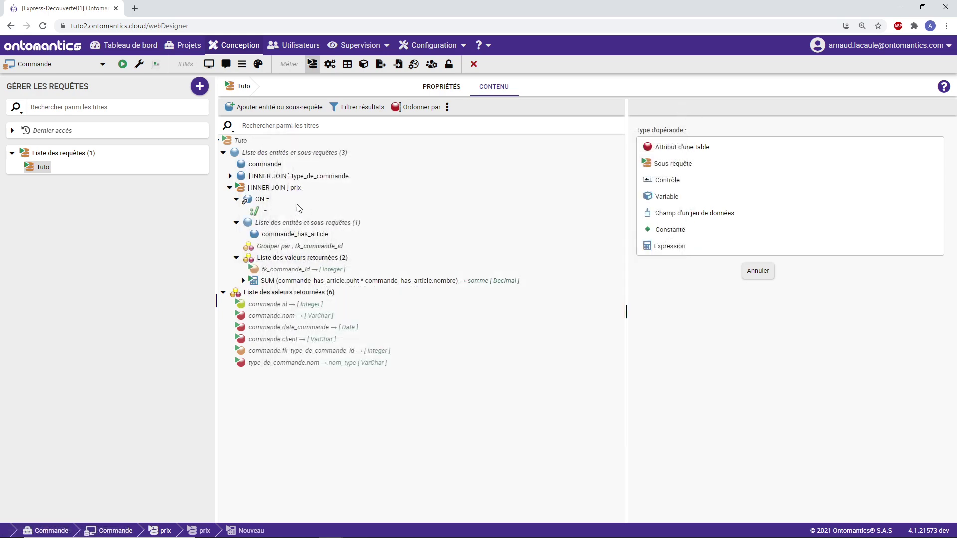
Step: Define the prix join's ON condition with the = operator, equating commande.id with the sub-query's returned value fk_commande_id
{"action": "left_click", "coordinate": [260, 199]}
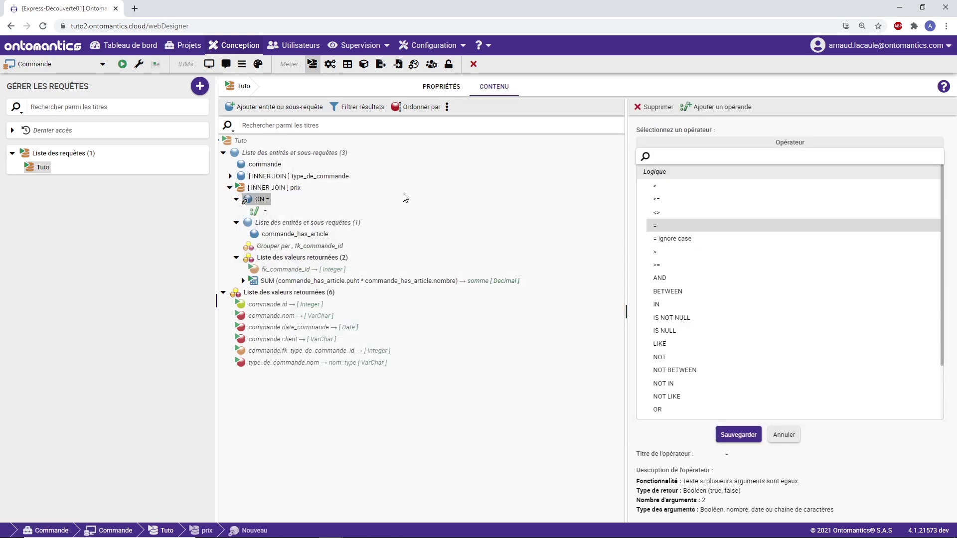
{"action": "left_click", "coordinate": [742, 437]}
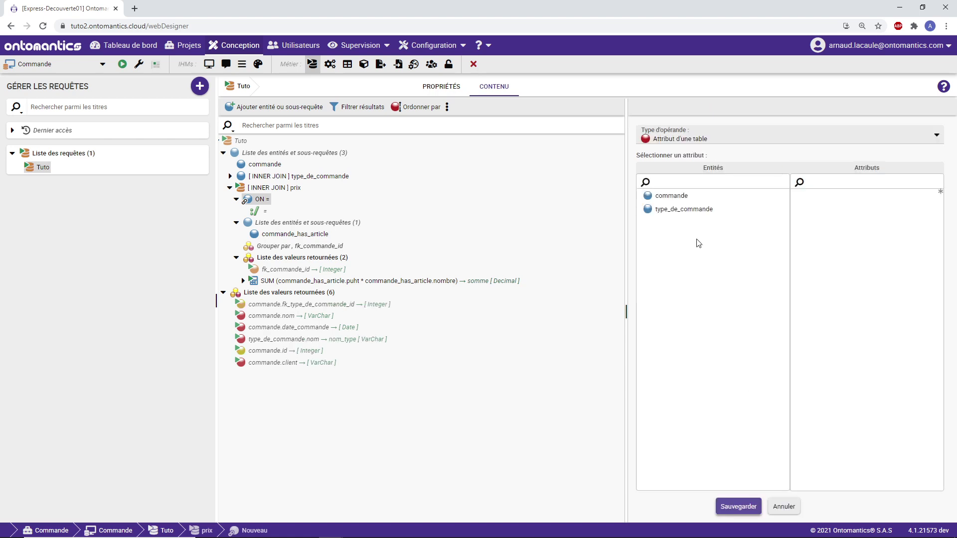
{"action": "left_click", "coordinate": [672, 200]}
{"action": "left_click", "coordinate": [822, 195]}
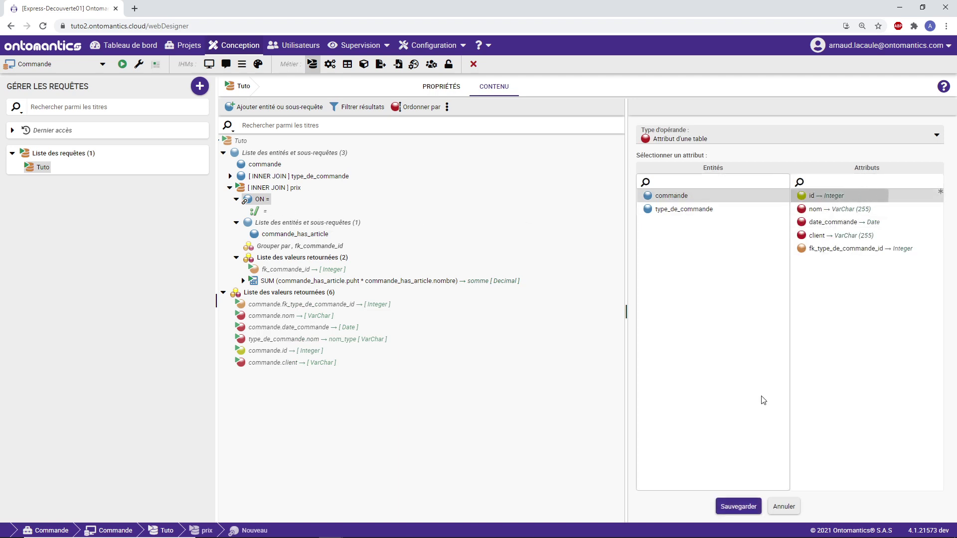
{"action": "left_click", "coordinate": [738, 506]}
{"action": "left_click", "coordinate": [730, 147]}
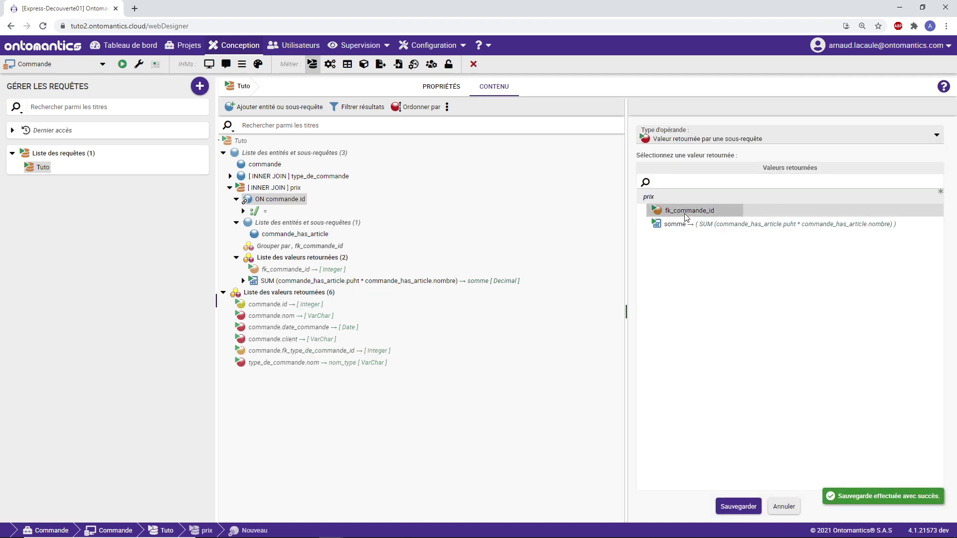
{"action": "left_click", "coordinate": [775, 210]}
{"action": "left_click", "coordinate": [738, 506]}
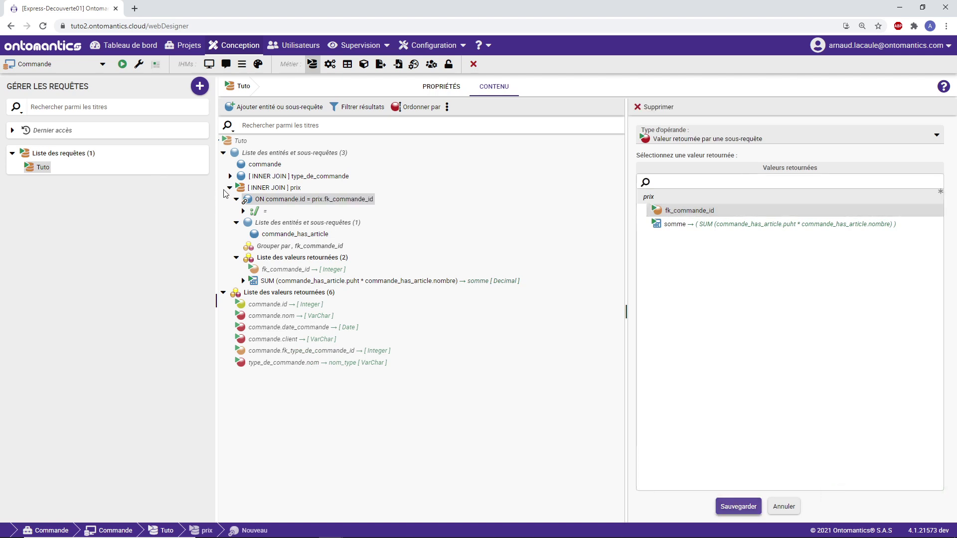
Step: Add a returned value with the alias prix_total and no operator to the main Tuto query
{"action": "left_click", "coordinate": [230, 188]}
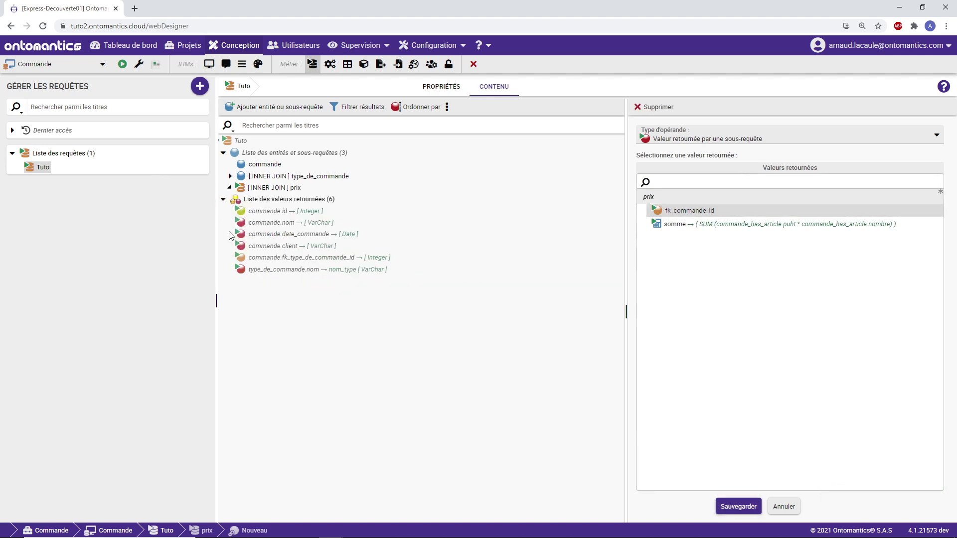
{"action": "right_click", "coordinate": [260, 201]}
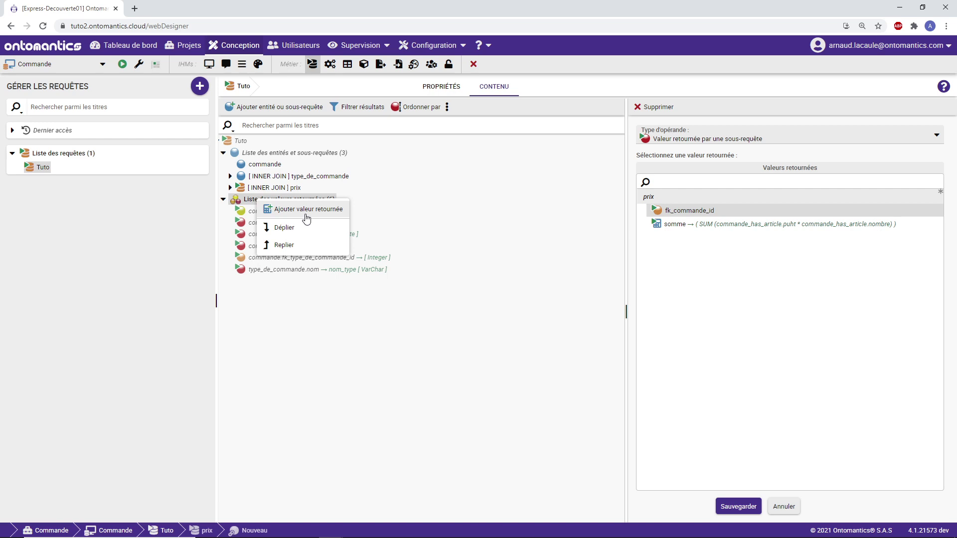
{"action": "left_click", "coordinate": [306, 210]}
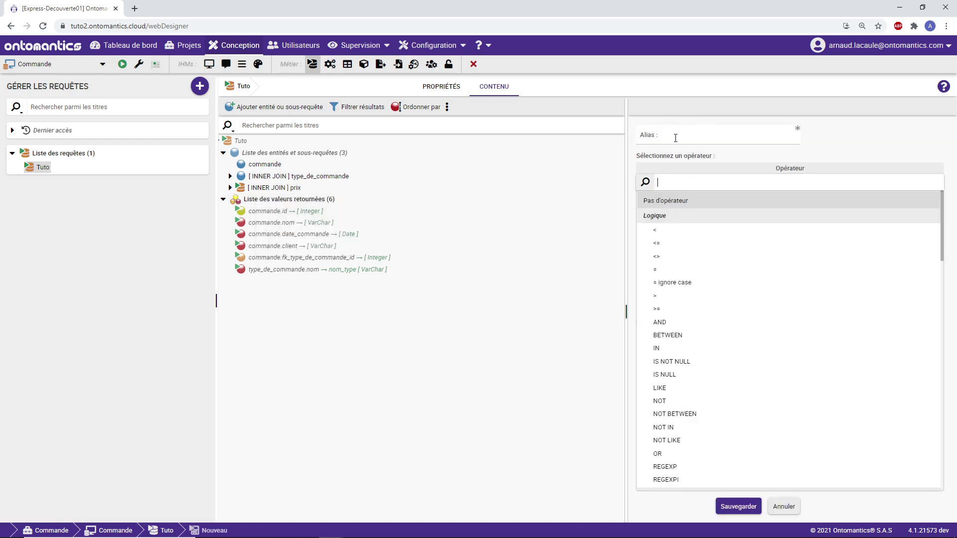
{"action": "left_click", "coordinate": [660, 139]}
{"action": "type", "text": "pric"}
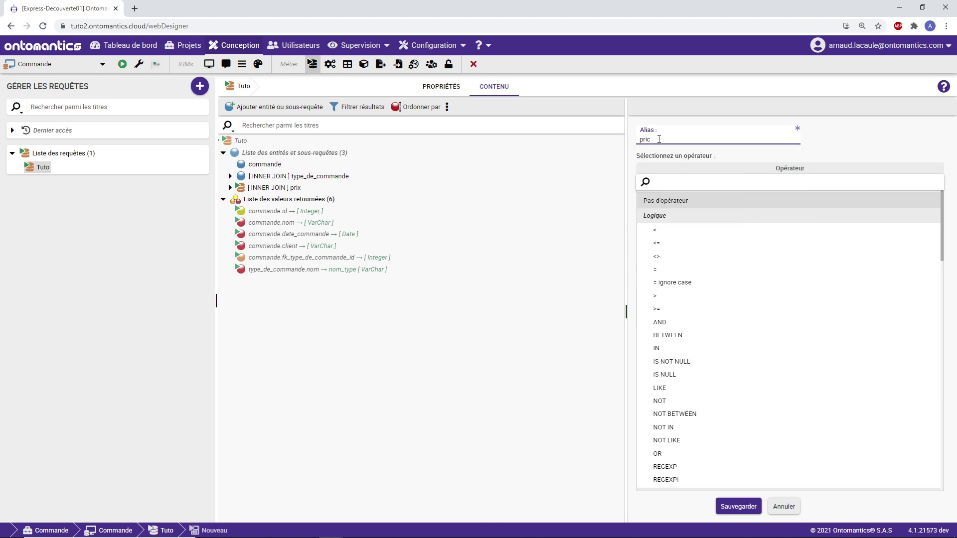
{"action": "key", "text": "BackSpace"}
{"action": "type", "text": "x"}
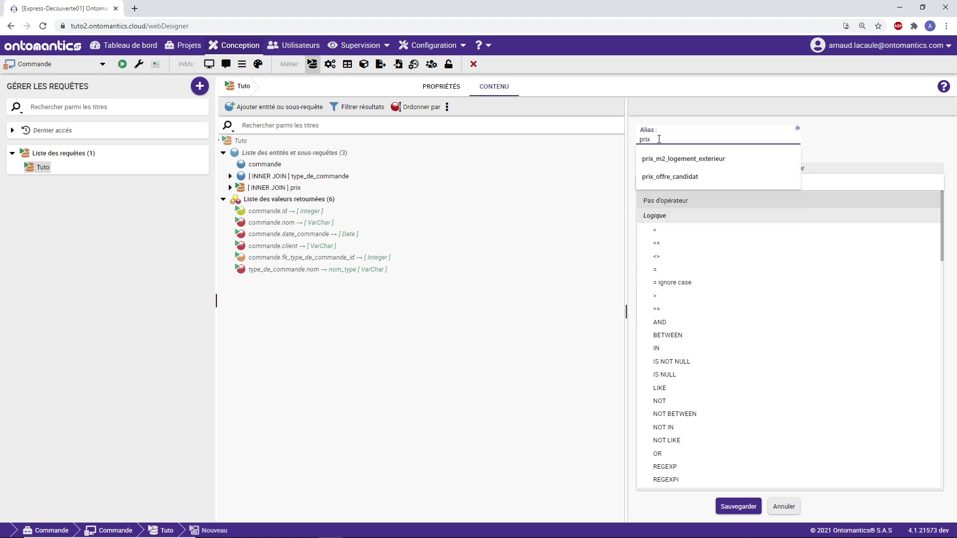
{"action": "left_click", "coordinate": [917, 141]}
{"action": "left_click", "coordinate": [665, 138]}
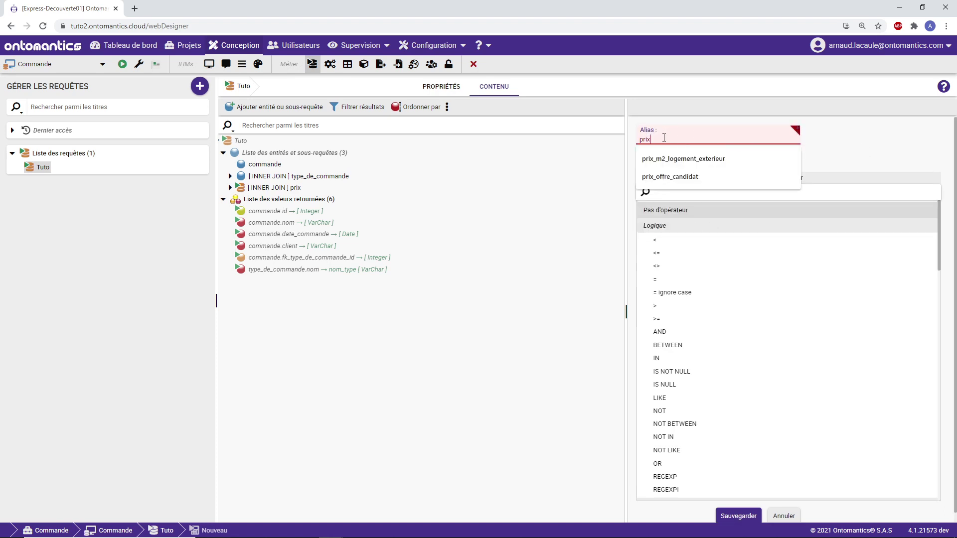
{"action": "type", "text": "_total"}
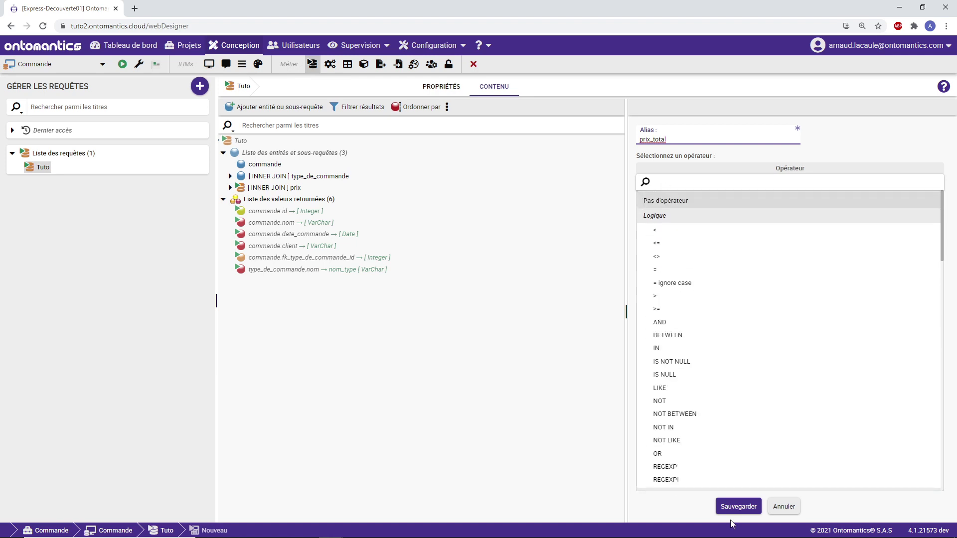
{"action": "left_click", "coordinate": [741, 505]}
{"action": "left_click", "coordinate": [740, 506]}
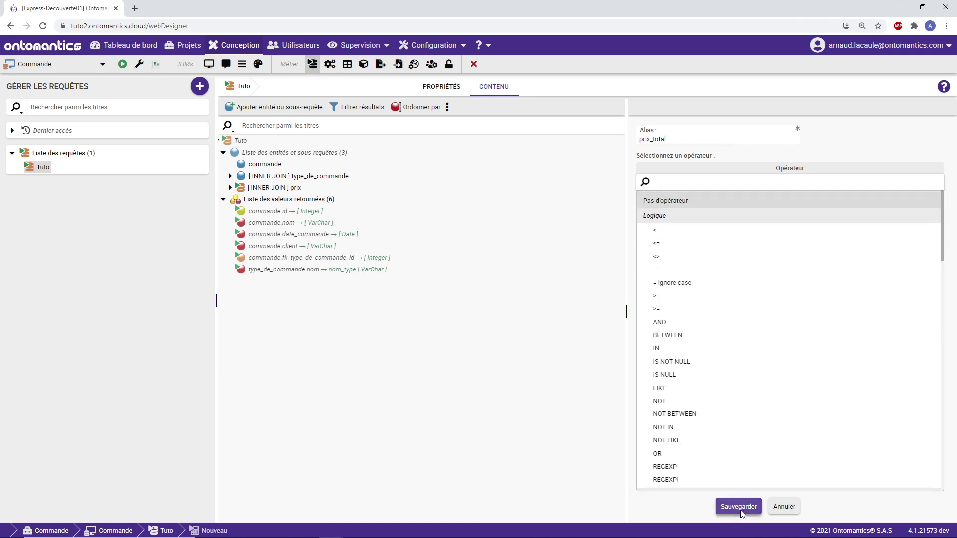
Step: Set the operand of prix_total to the somme value returned by the prix sub-query
{"action": "left_click", "coordinate": [698, 137]}
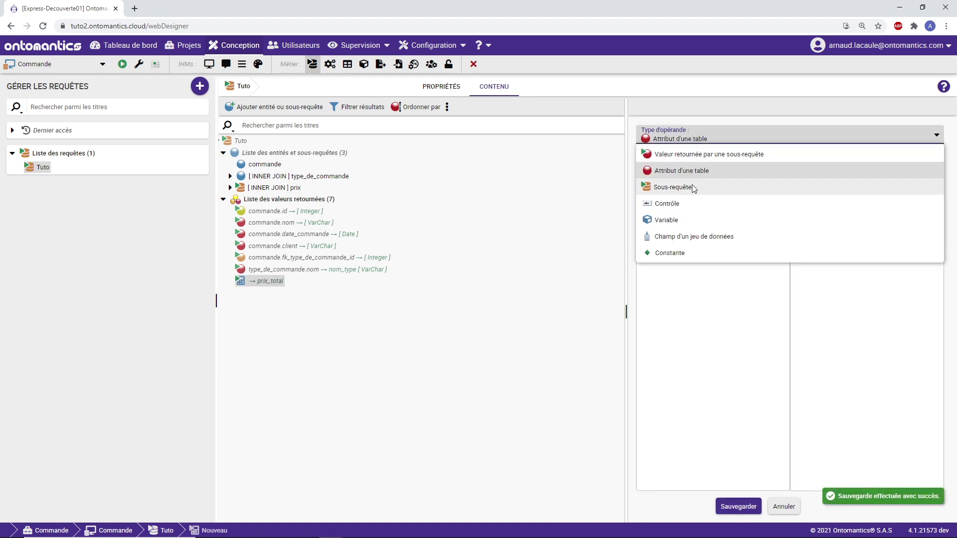
{"action": "left_click", "coordinate": [692, 156]}
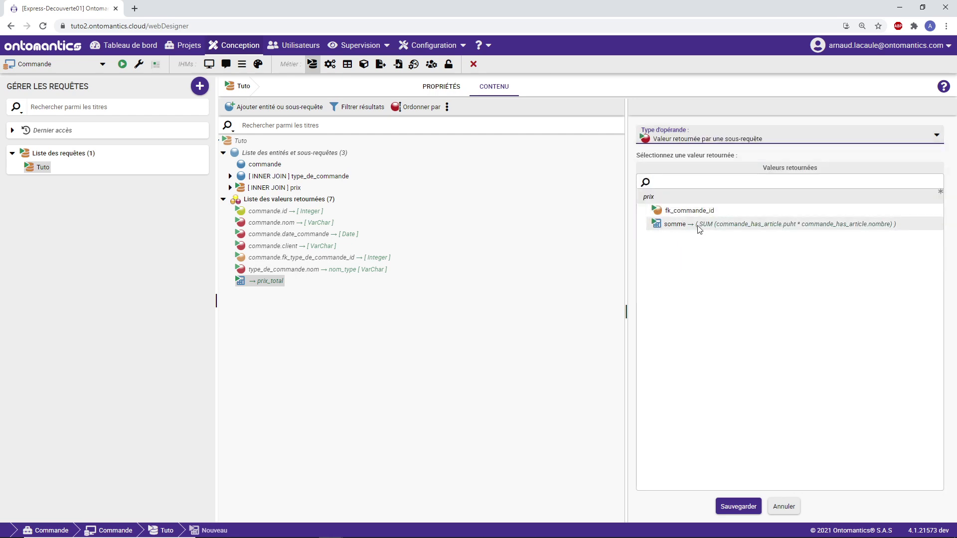
{"action": "left_click", "coordinate": [696, 225]}
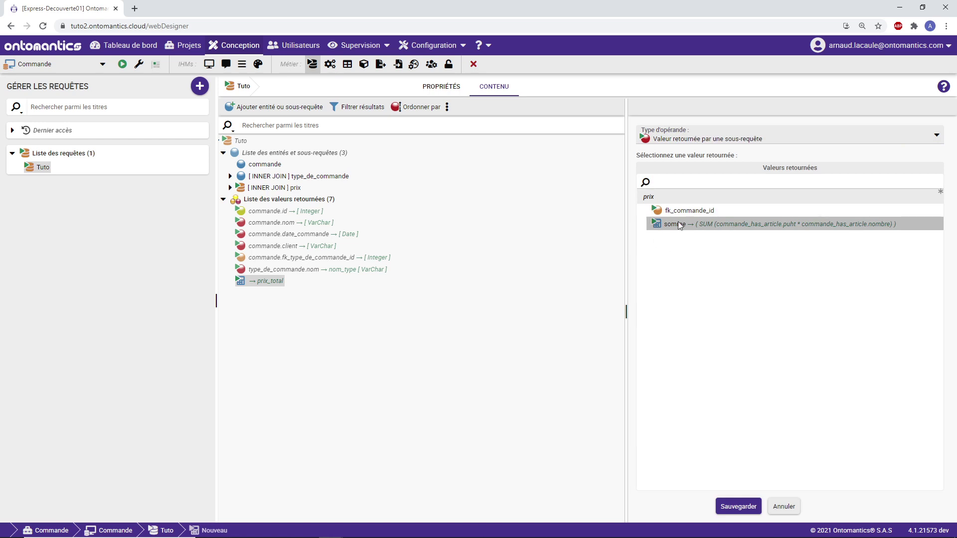
{"action": "left_click", "coordinate": [739, 506]}
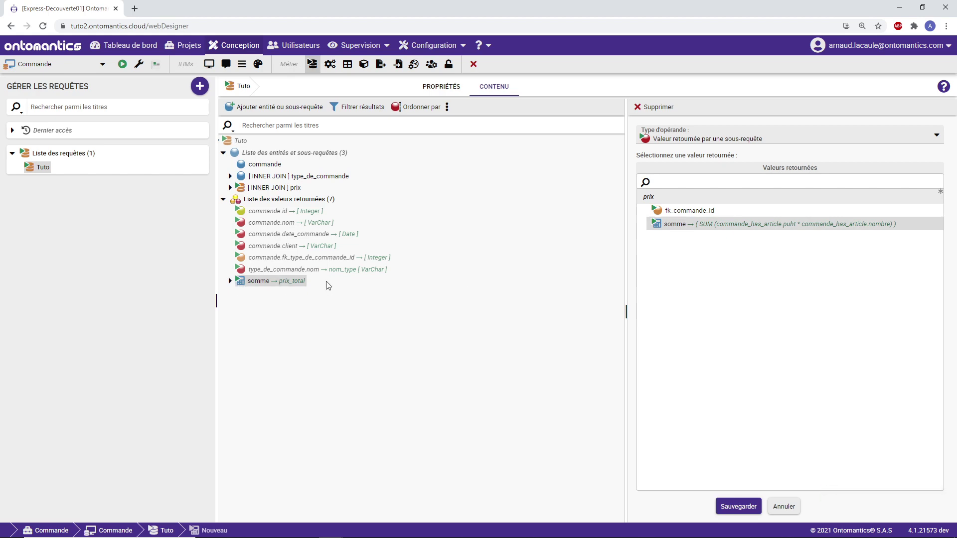
Step: Debug the Tuto query and examine the prix_total value of each order
{"action": "right_click", "coordinate": [238, 144]}
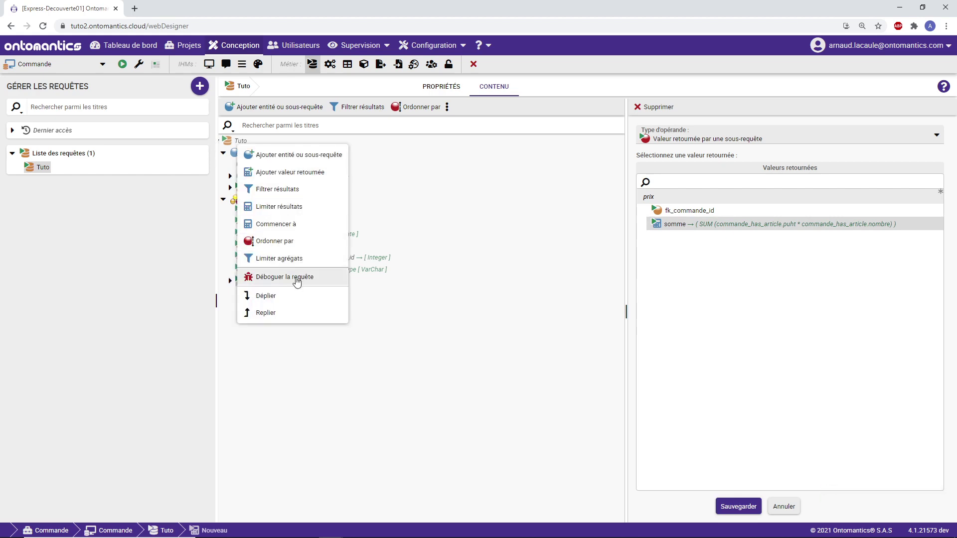
{"action": "left_click", "coordinate": [299, 277]}
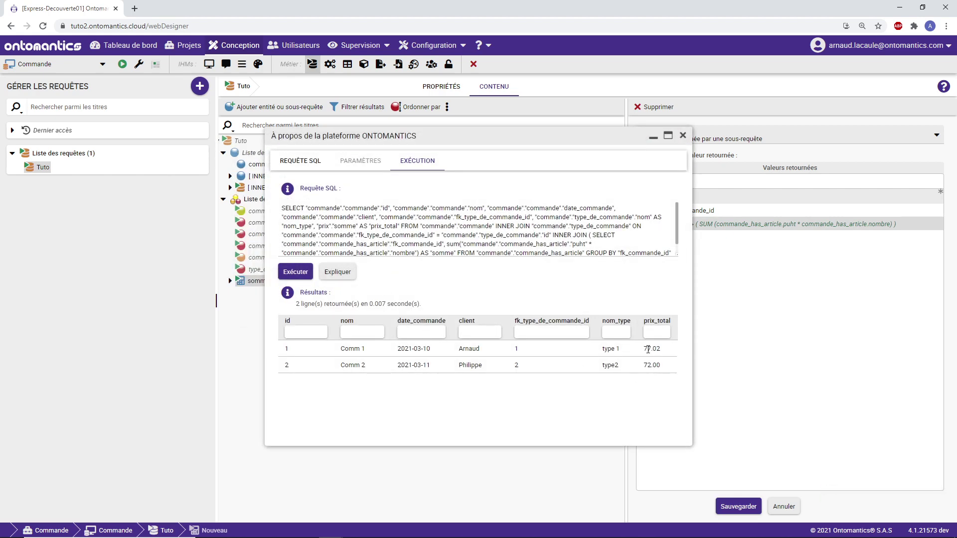
{"action": "double_click", "coordinate": [648, 349]}
{"action": "double_click", "coordinate": [649, 365]}
Step: Display the commande_has_article data in the Commande data model to check the article prices and quantities
{"action": "left_click", "coordinate": [185, 45]}
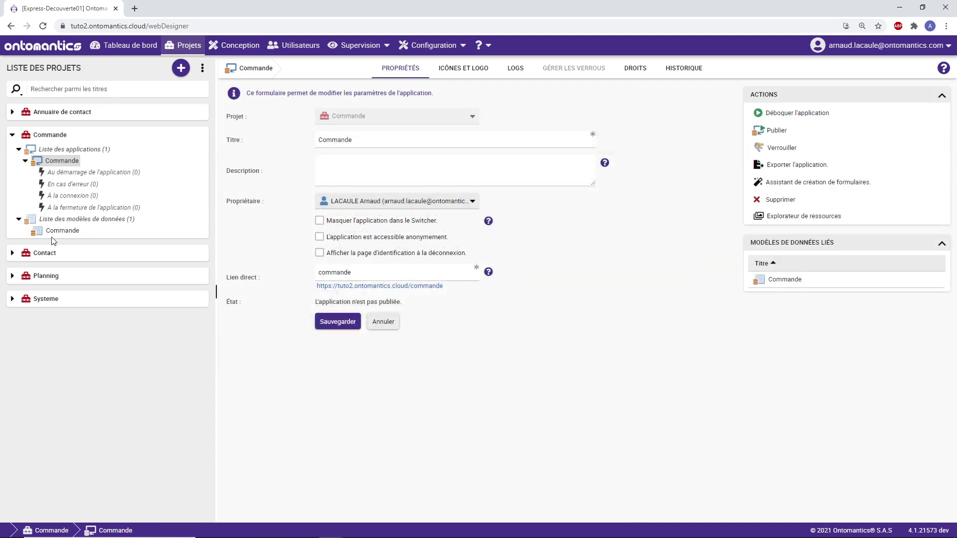
{"action": "left_click", "coordinate": [70, 231]}
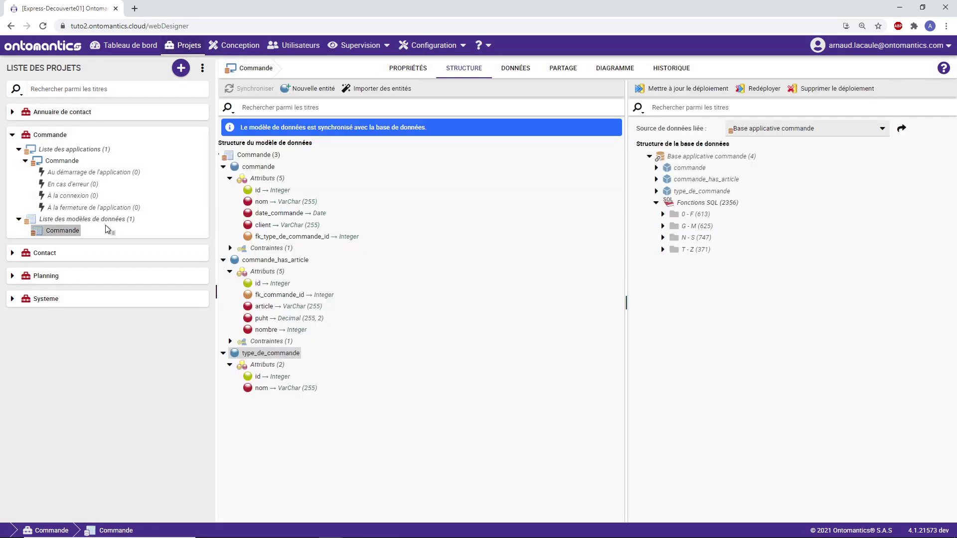
{"action": "right_click", "coordinate": [283, 263]}
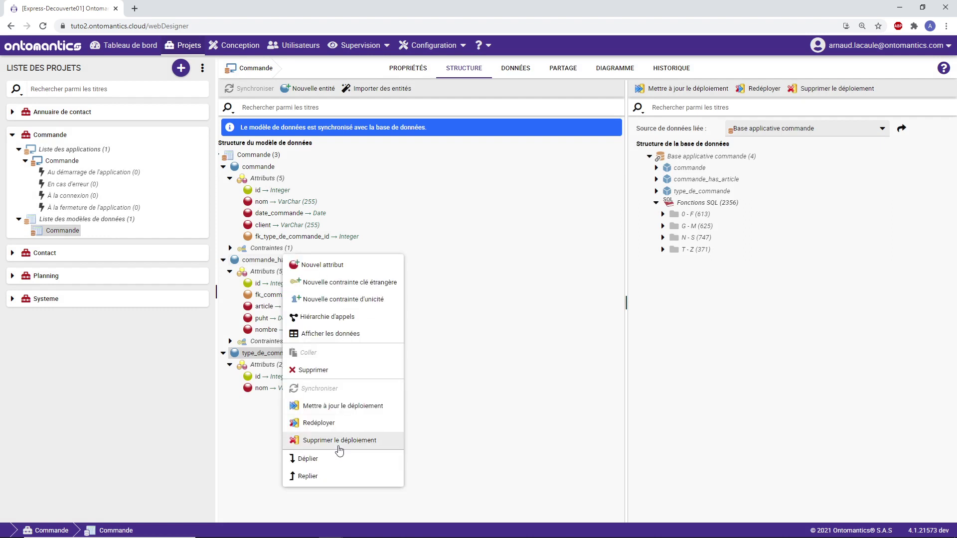
{"action": "left_click", "coordinate": [349, 334]}
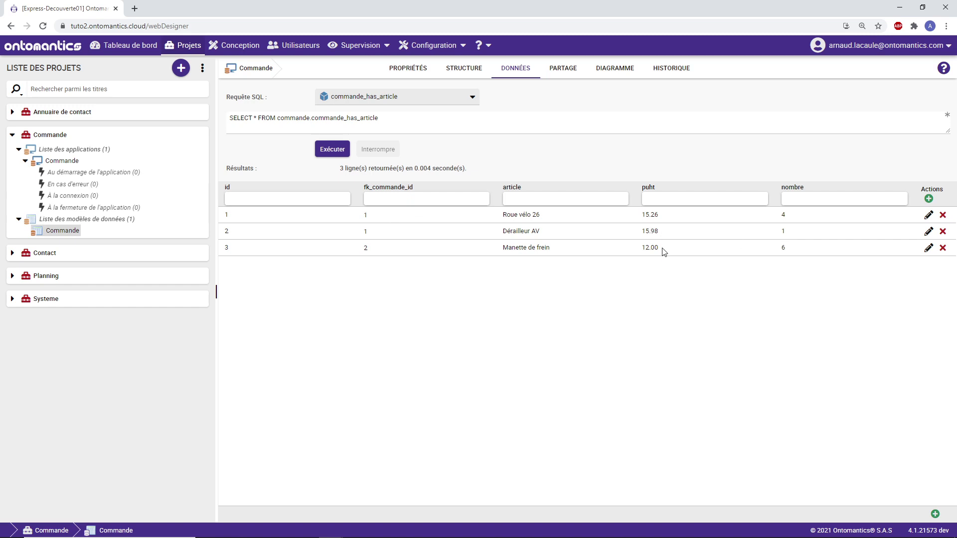
Step: Return to the Tuto query's design and order its results by prix_total in ascending order (Croissant)
{"action": "left_click", "coordinate": [235, 45]}
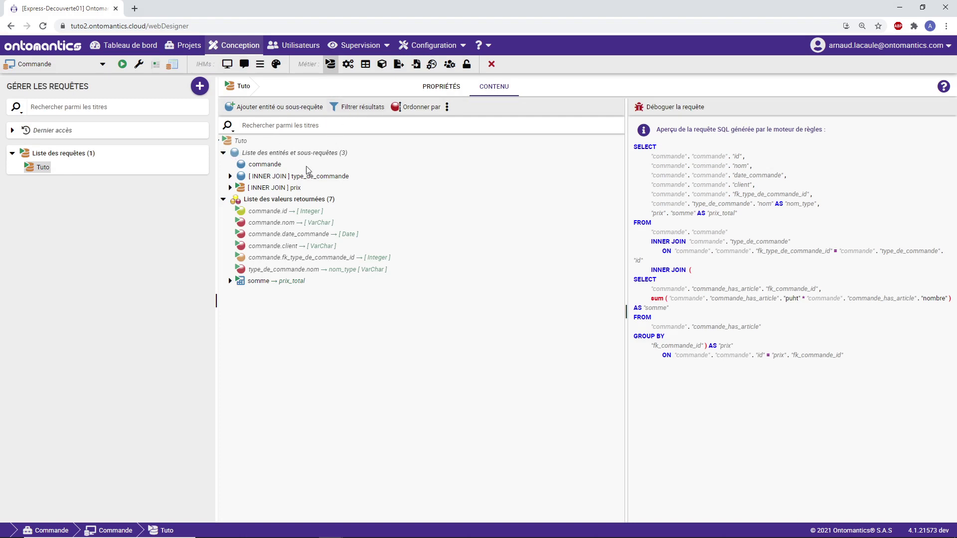
{"action": "left_click", "coordinate": [223, 199]}
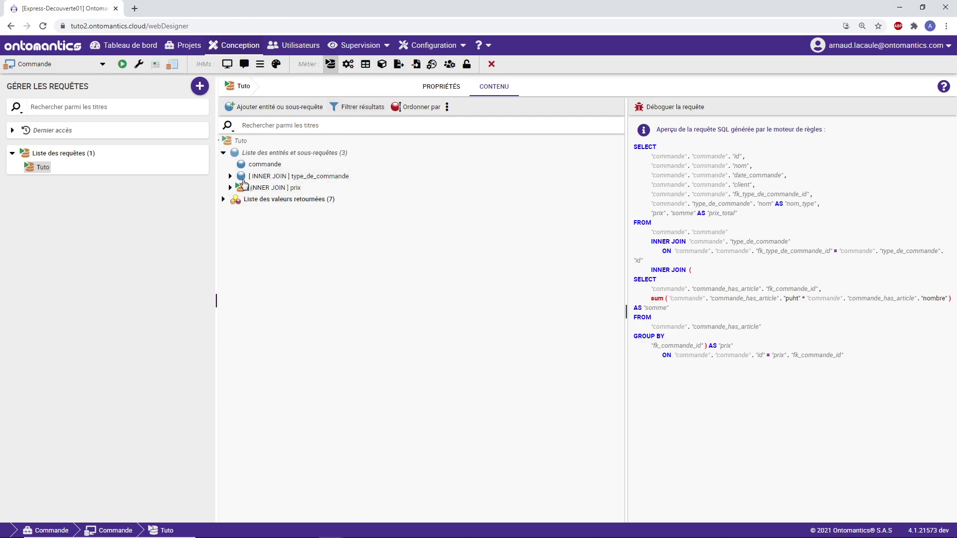
{"action": "left_click", "coordinate": [223, 199]}
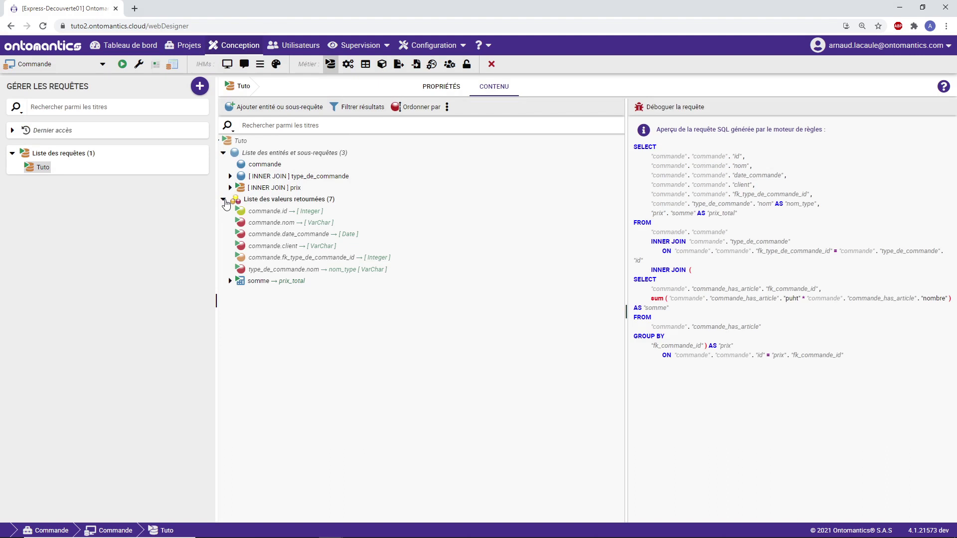
{"action": "left_click", "coordinate": [422, 107]}
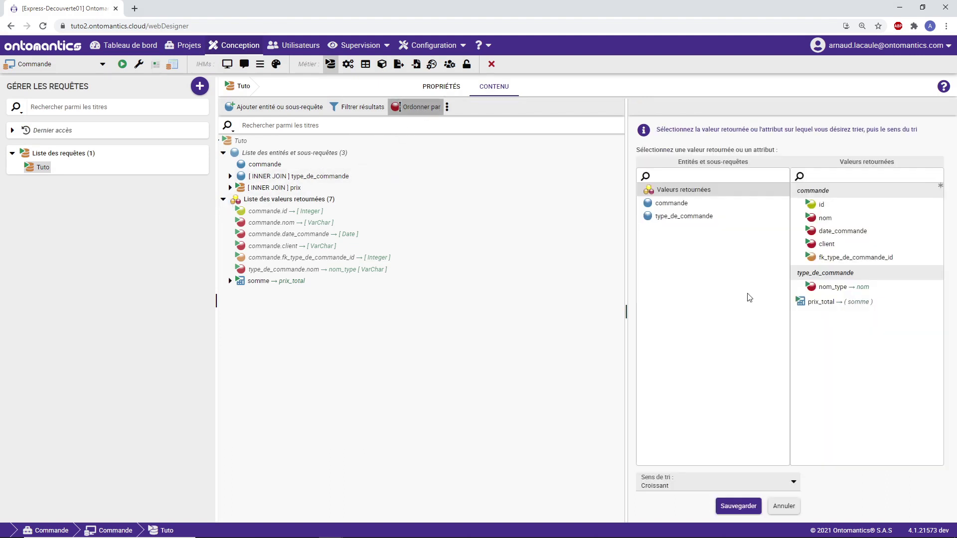
{"action": "left_click", "coordinate": [824, 308]}
{"action": "left_click", "coordinate": [724, 504]}
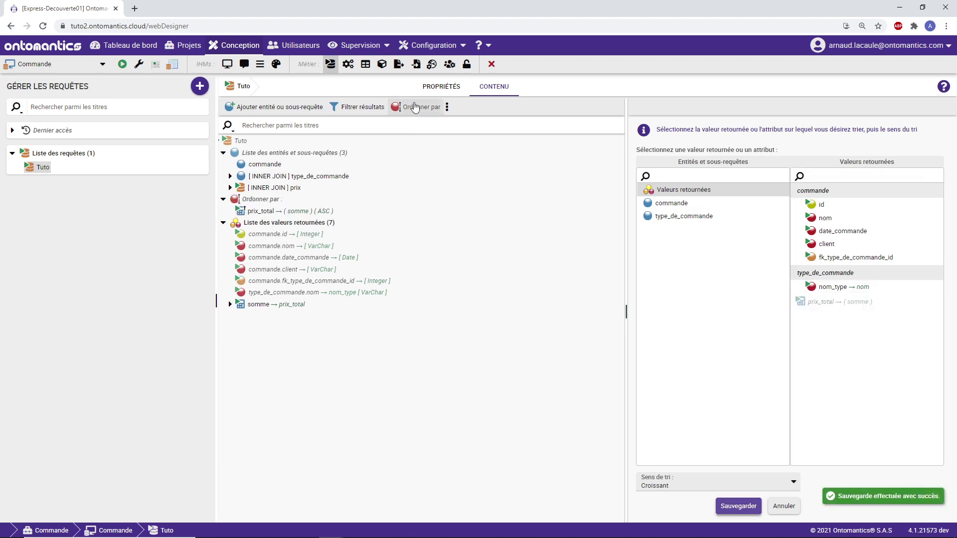
Step: Debug the Tuto query again to check the sort order of its results, and close the debugger
{"action": "left_click", "coordinate": [447, 106]}
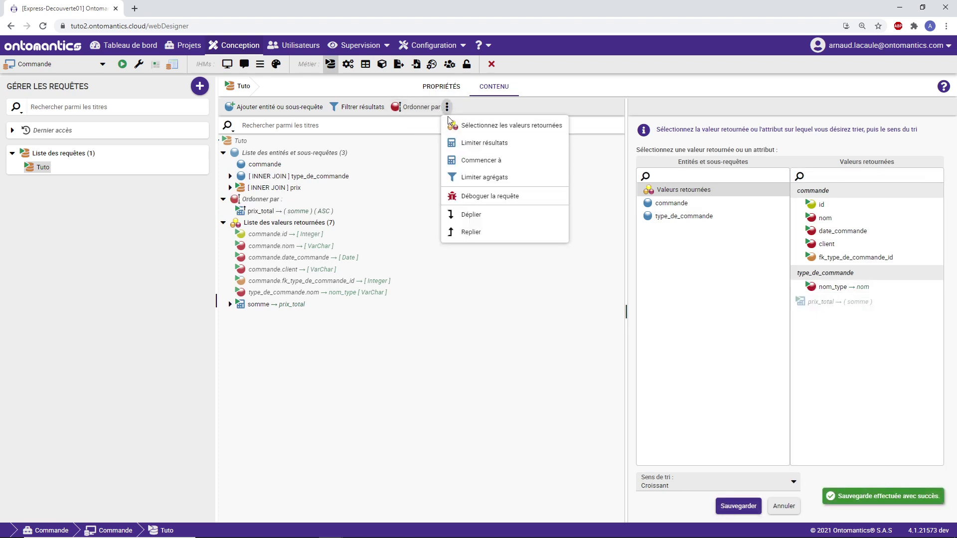
{"action": "left_click", "coordinate": [395, 156]}
{"action": "right_click", "coordinate": [243, 142]}
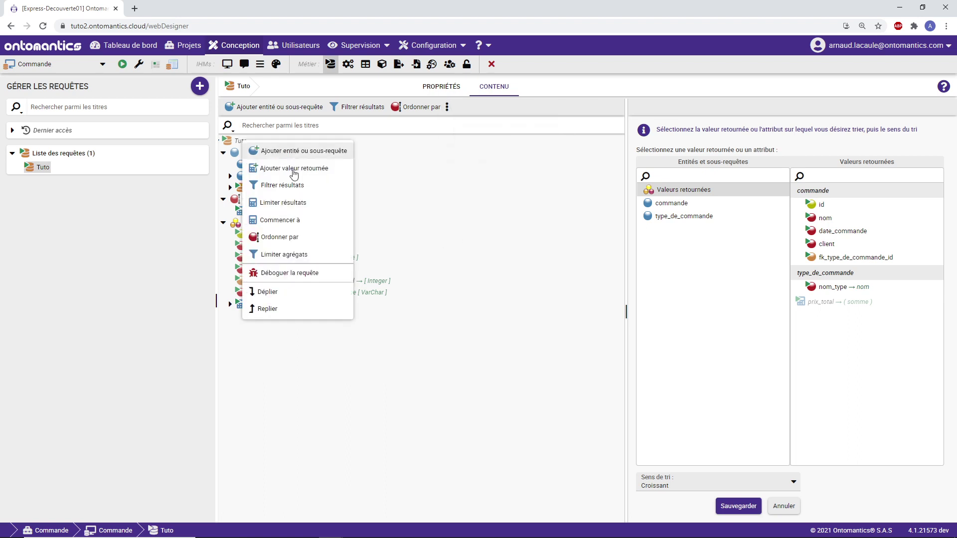
{"action": "left_click", "coordinate": [296, 273]}
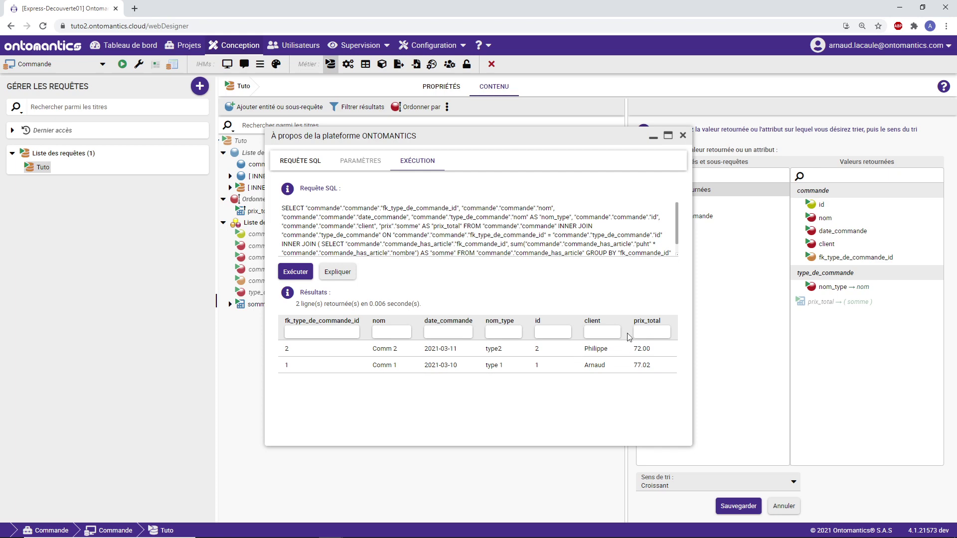
{"action": "left_click", "coordinate": [683, 136]}
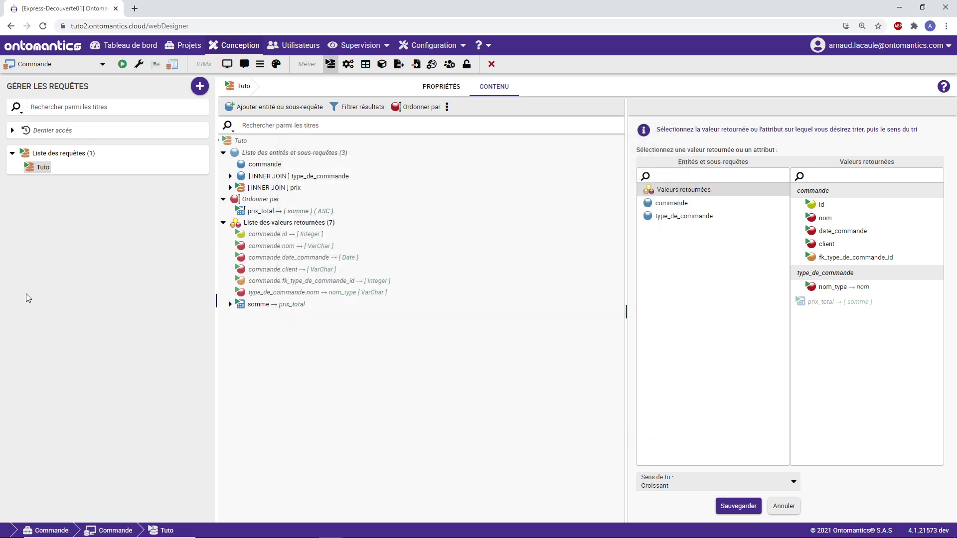